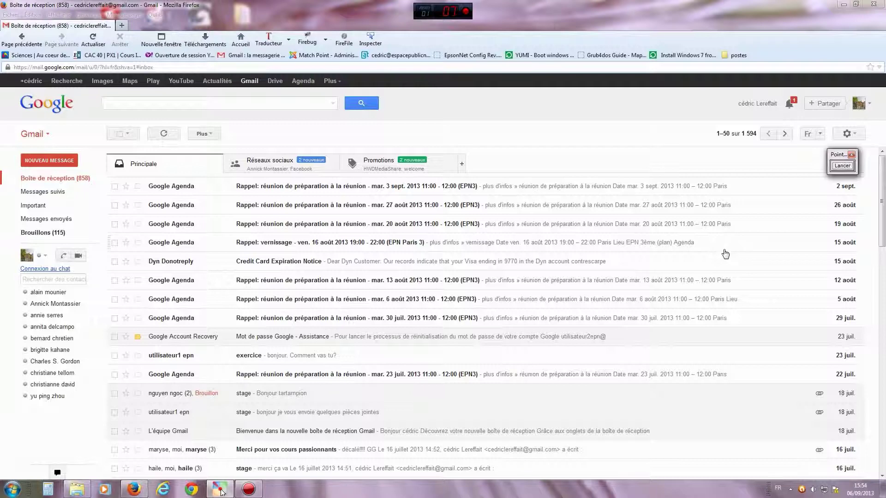
- Draw a red arrow pointing at the Messages suivis folder, and end the screen annotation
click(840, 167)
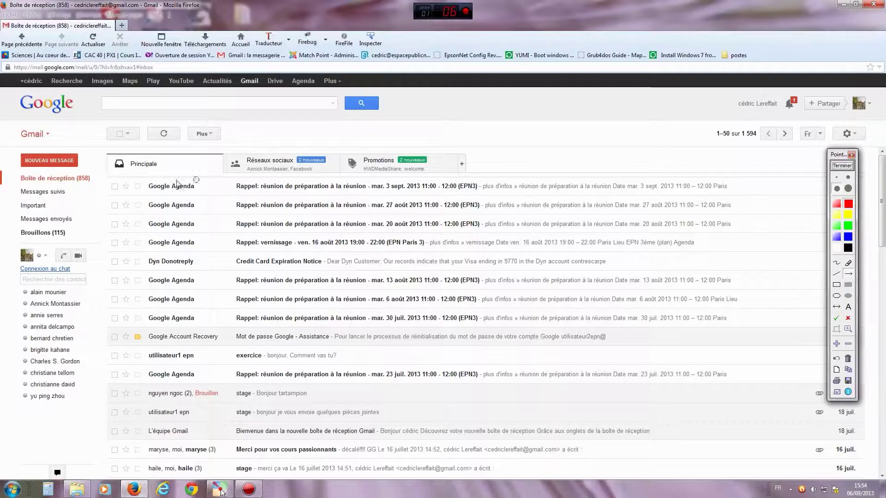
drag(172, 219, 72, 192)
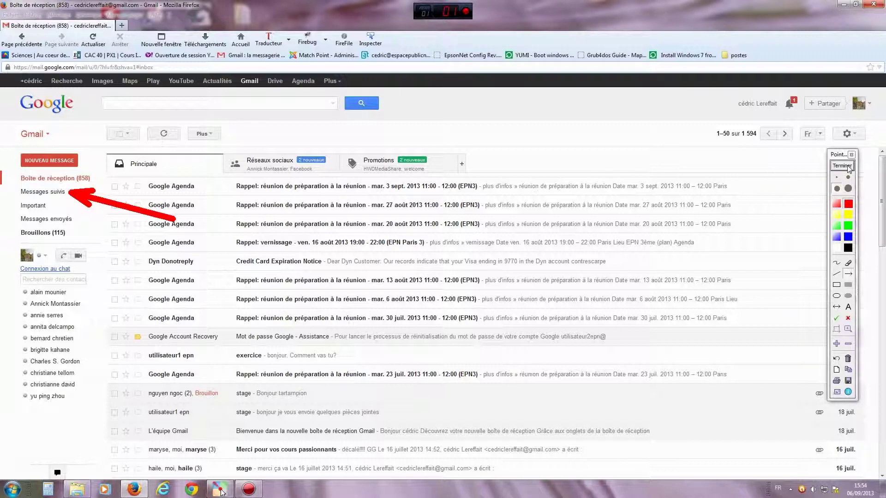
click(846, 167)
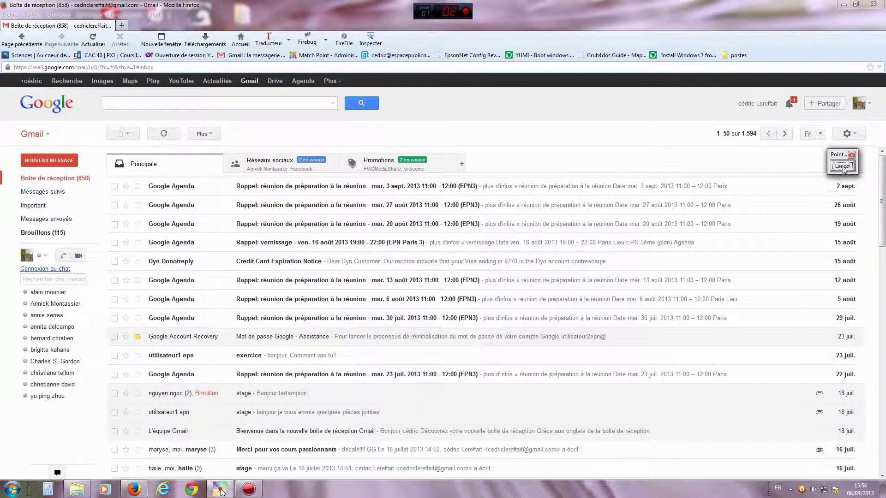
- Draw a red arrow at the star of the 27 août meeting reminder, end the annotation, and star that message
click(842, 167)
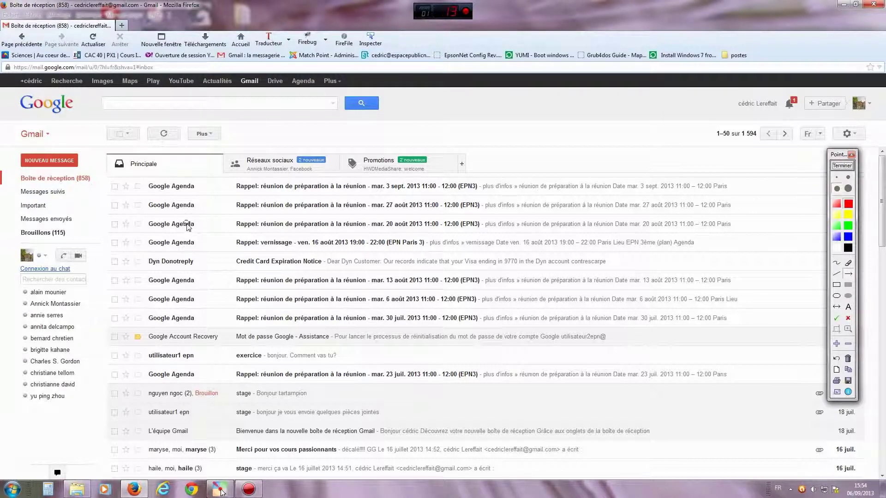
drag(193, 234, 131, 211)
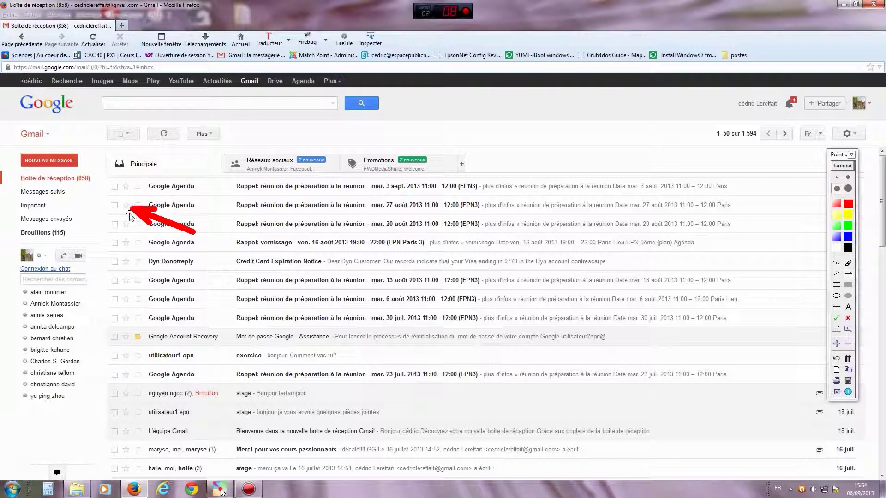
click(841, 165)
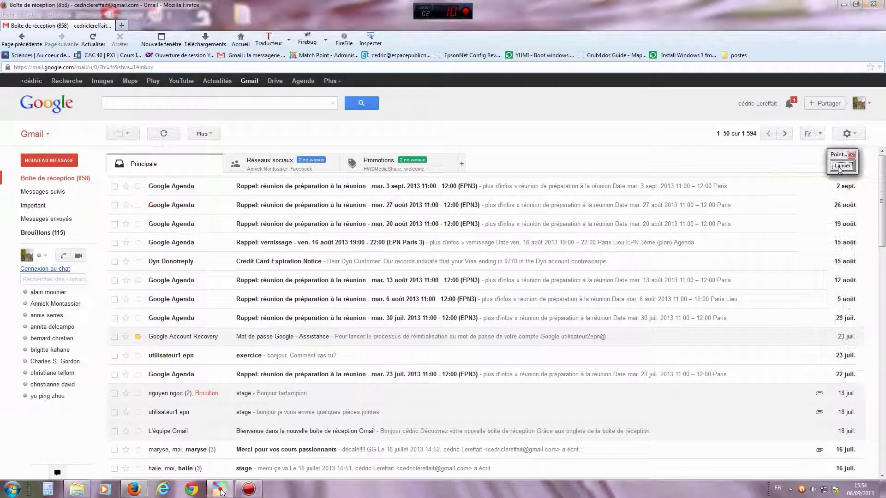
click(125, 205)
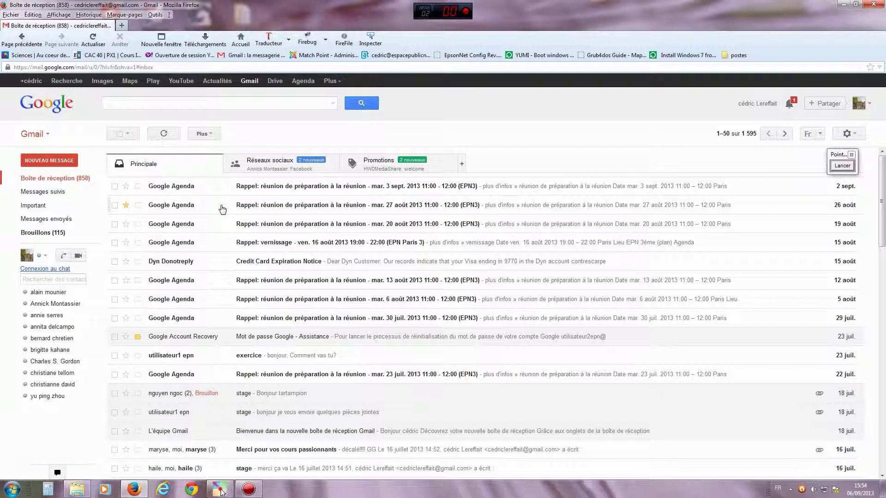
- Open Messages suivis and draw red arrows at the starred message and at the folder name, then end the annotation
click(54, 193)
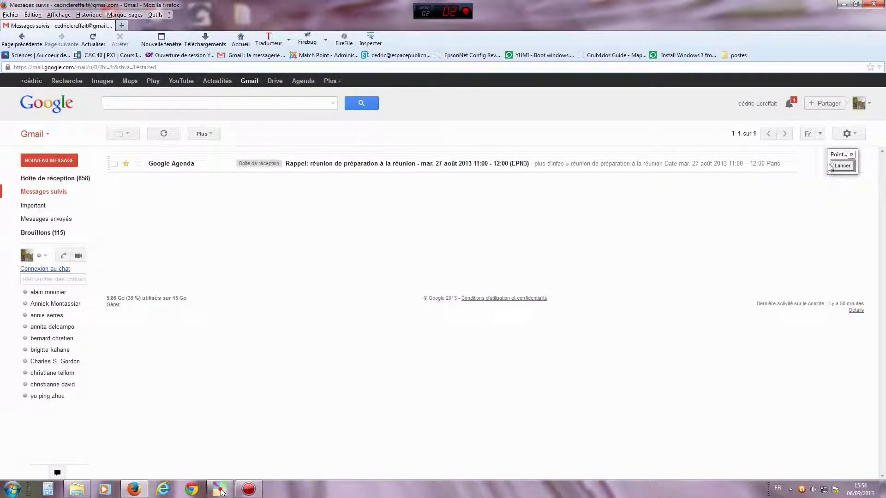
click(843, 167)
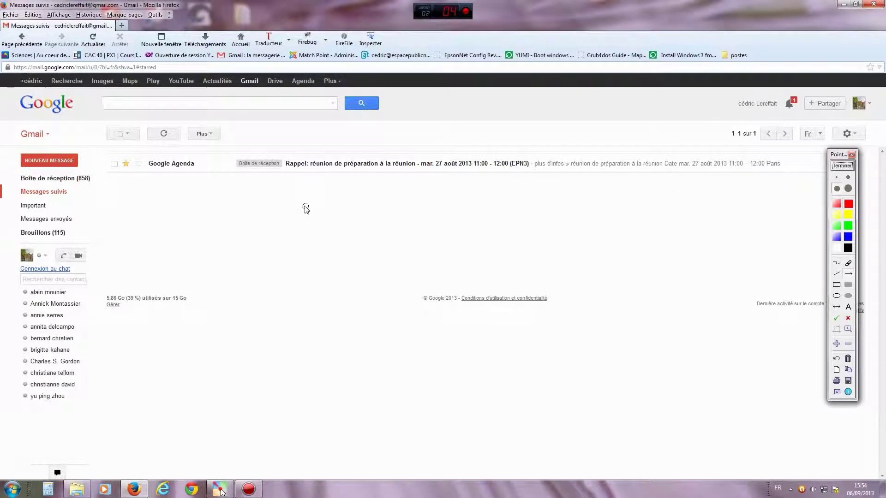
drag(256, 235, 190, 173)
drag(150, 210, 72, 194)
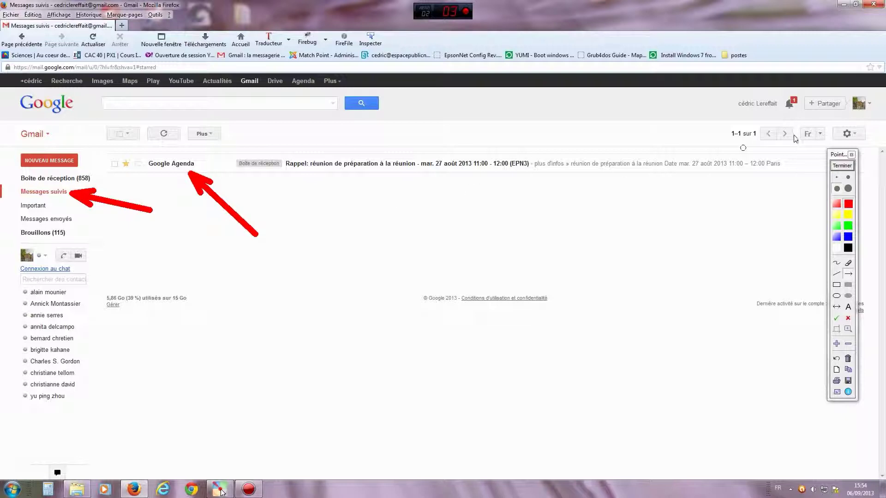
click(840, 167)
- Open the starred 27 août meeting reminder and return to Messages suivis
mouse_move(148, 165)
mouse_down()
mouse_move(134, 182)
mouse_move(184, 173)
mouse_up()
click(183, 170)
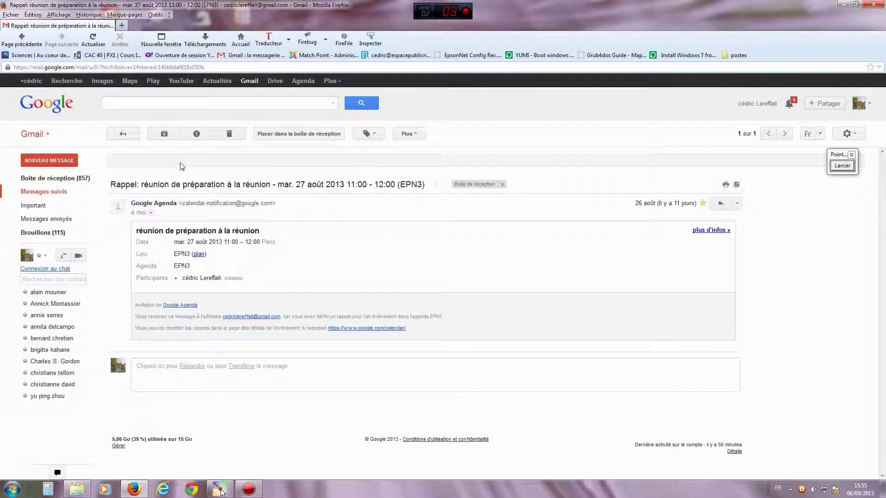
click(52, 193)
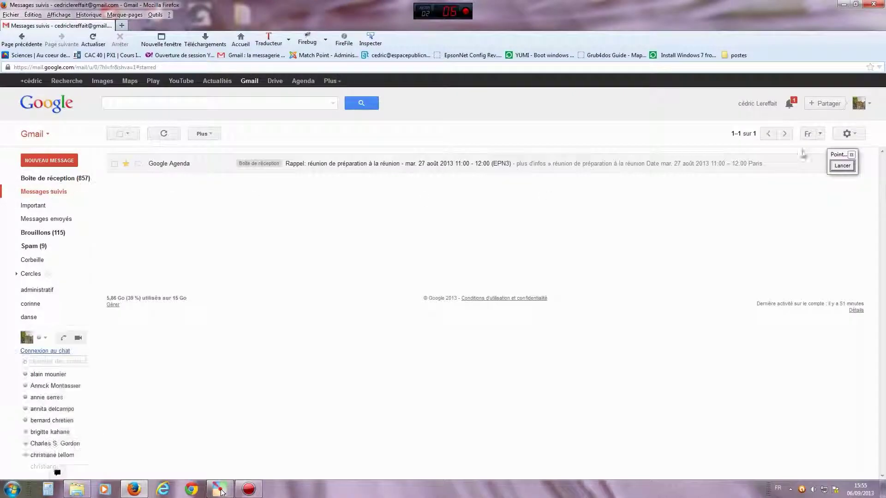
- Point a red arrow at the 27 août reminder's star, remove the star, and return to the inbox after refreshing Messages suivis
click(841, 166)
drag(165, 230, 130, 177)
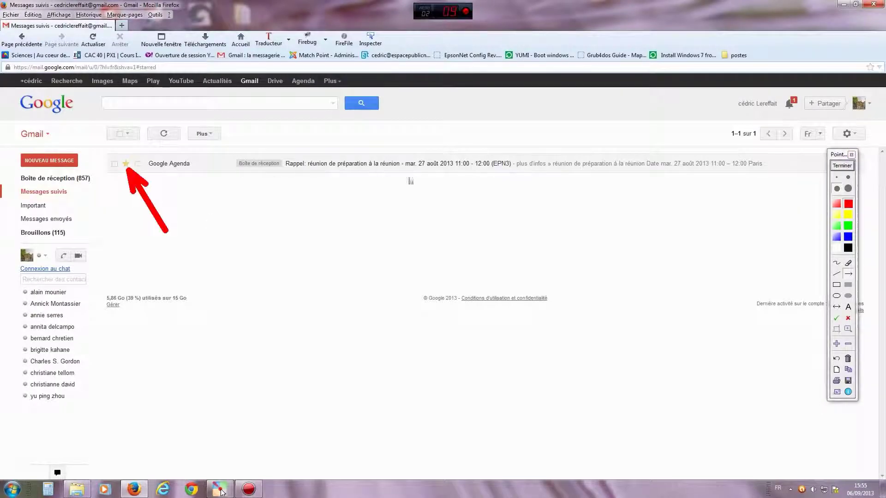
click(841, 166)
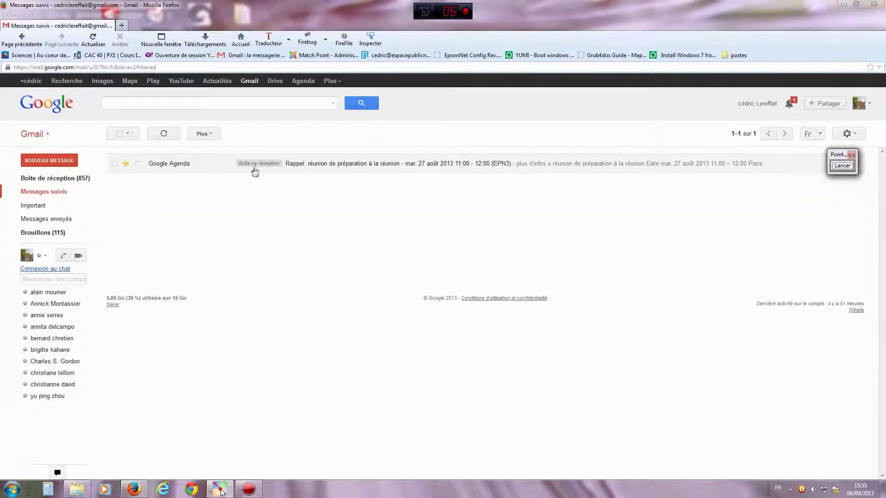
click(128, 164)
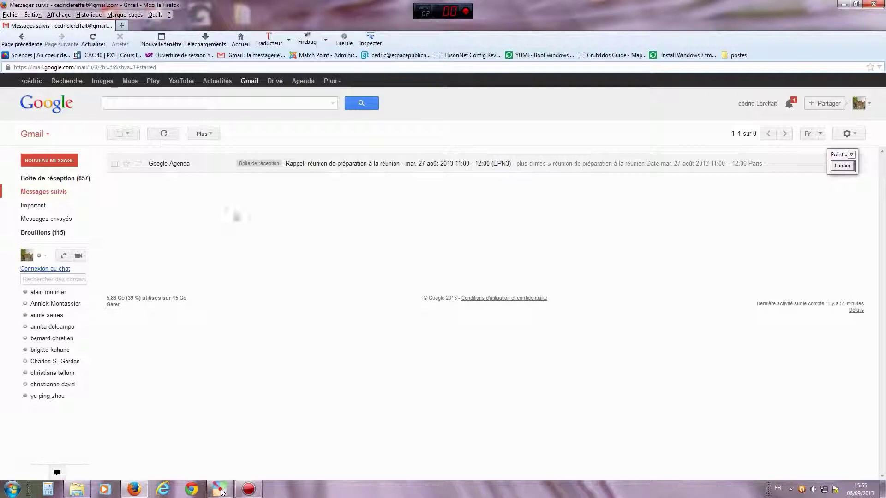
click(61, 193)
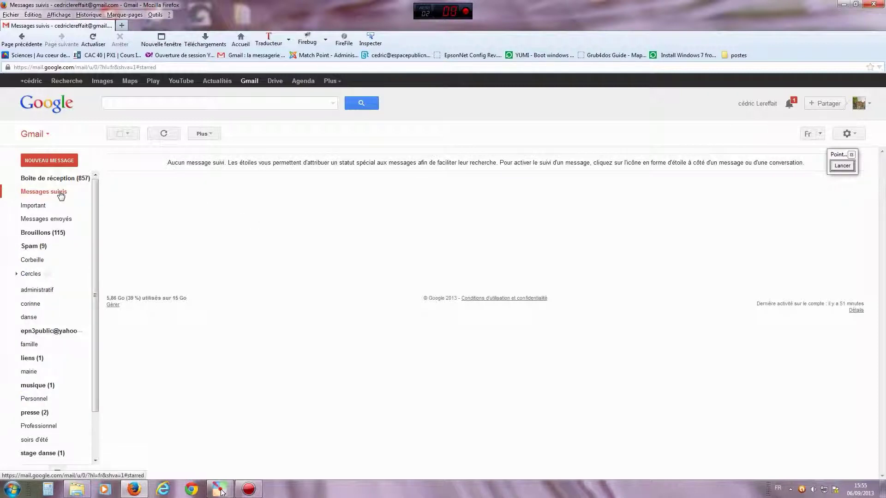
click(58, 180)
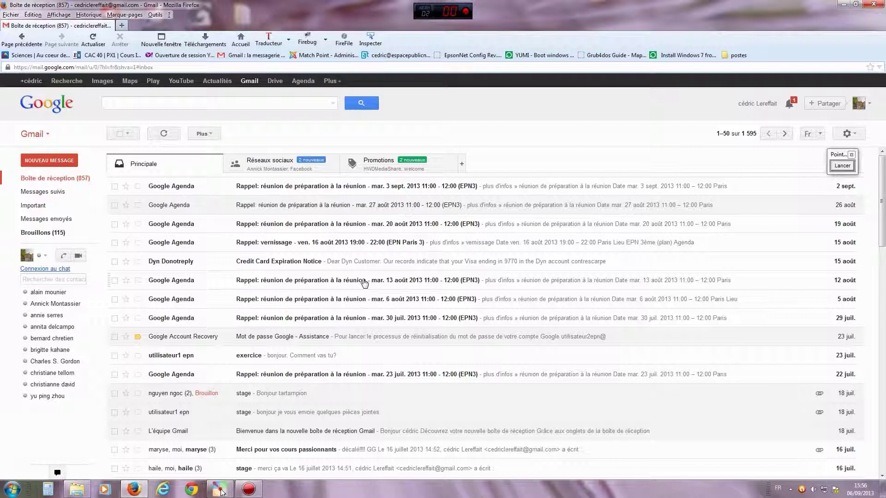
- Draw a red arrow at the Important folder, end the annotation, and open that folder
click(841, 165)
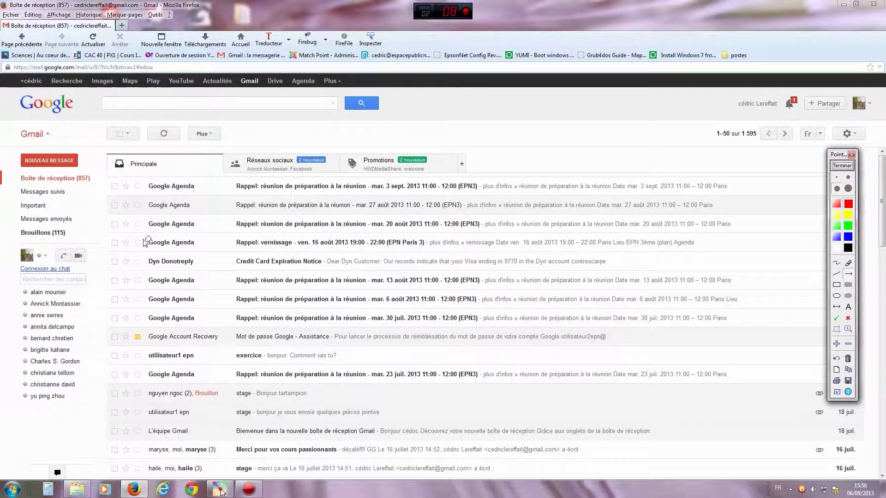
drag(175, 219, 52, 208)
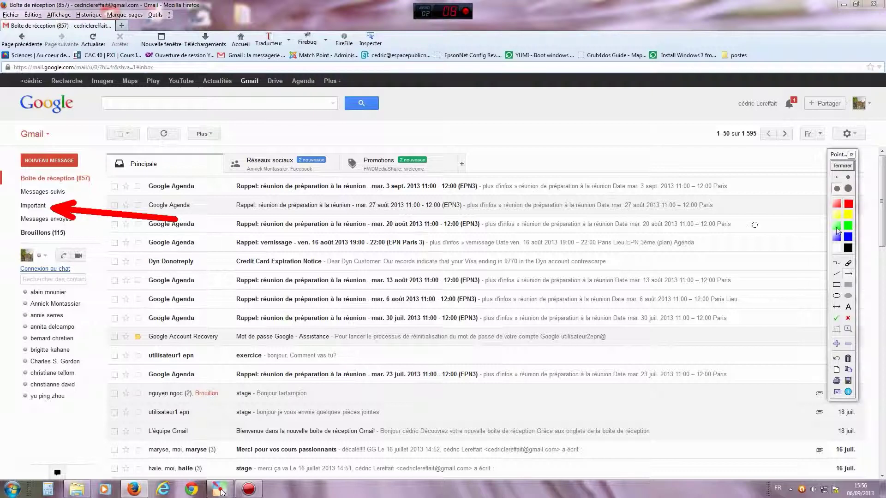
click(843, 168)
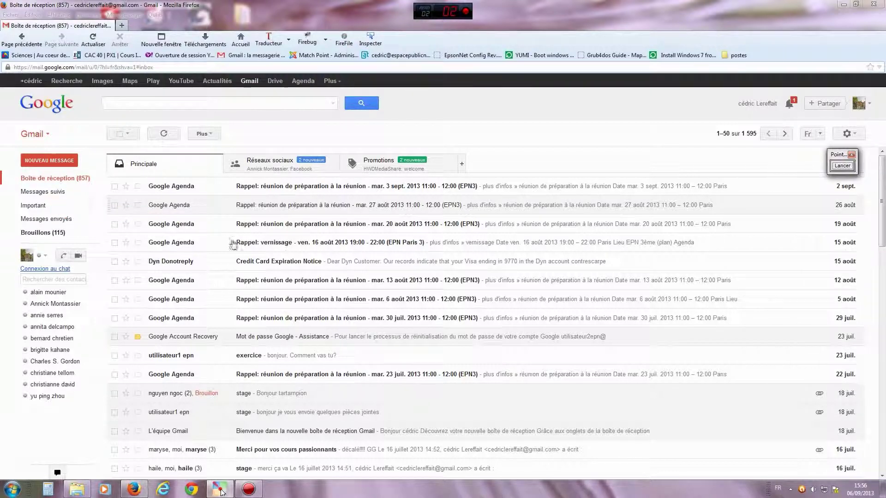
click(38, 210)
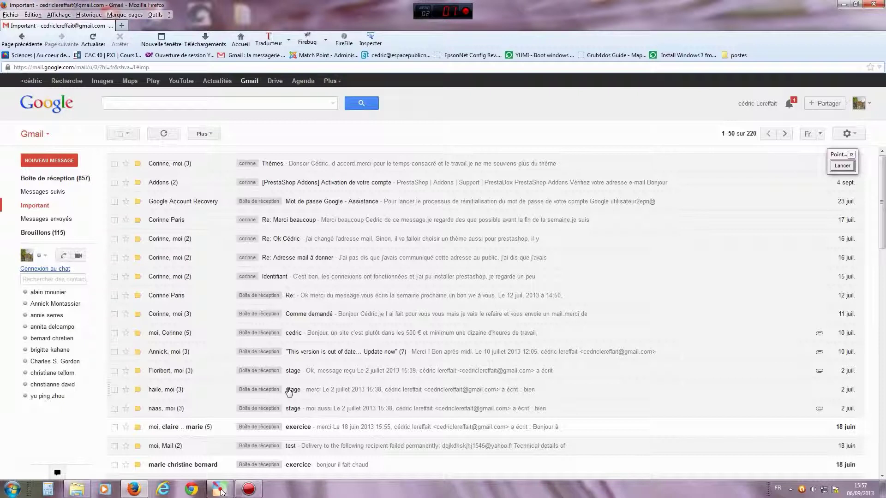
- Point a red arrow at the importance marker of the lowest 2 juil. "stage" conversation and mark that conversation as not important
click(843, 166)
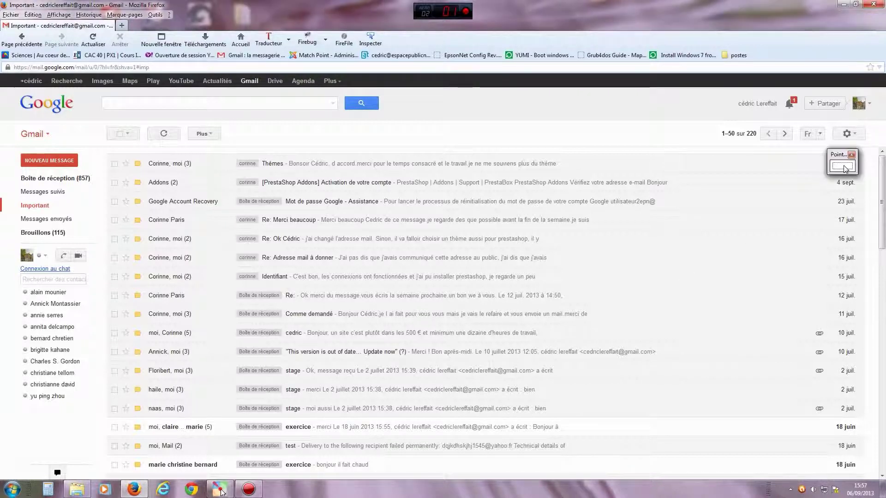
drag(246, 338, 142, 406)
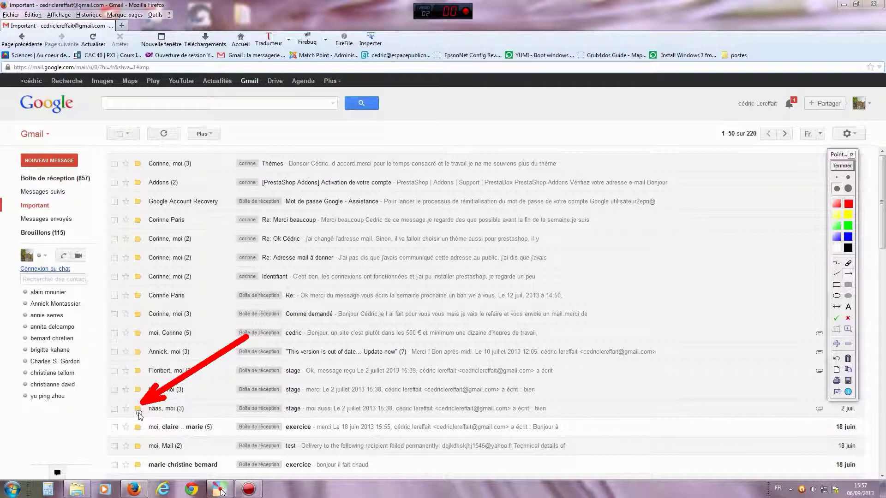
click(841, 167)
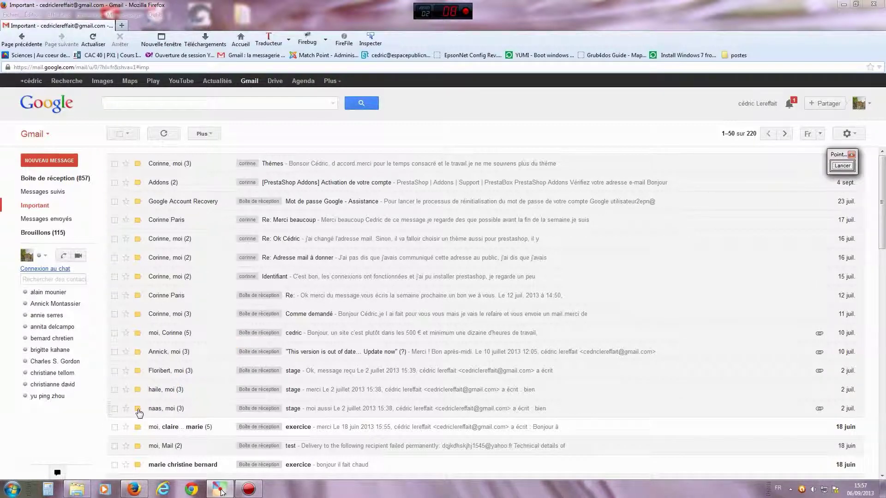
click(138, 410)
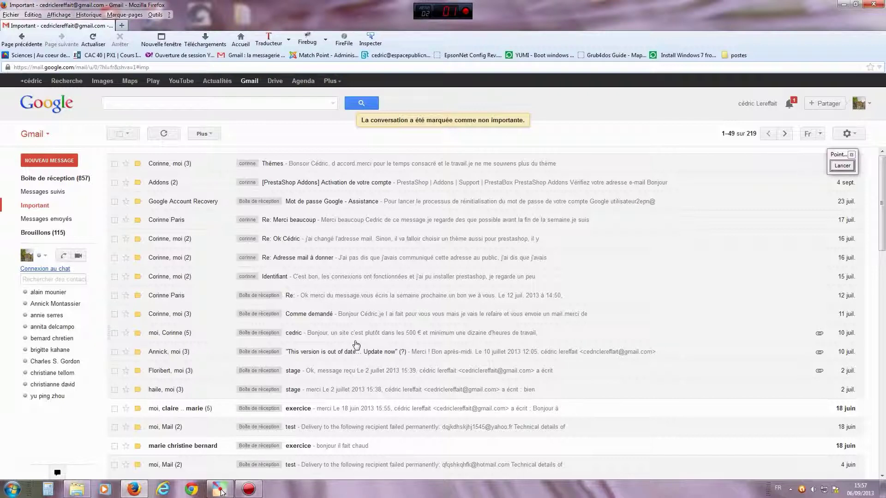
- In the inbox, mark the 18 juil. "stage" conversation containing a draft important, unmark it, and mark the Google Account Recovery message not important
click(59, 179)
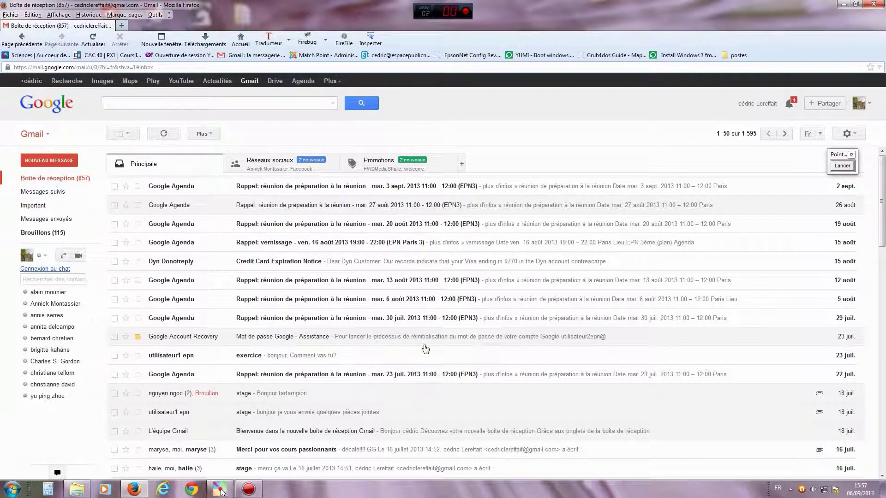
scroll(425, 348, down, 3)
scroll(425, 348, down, 1)
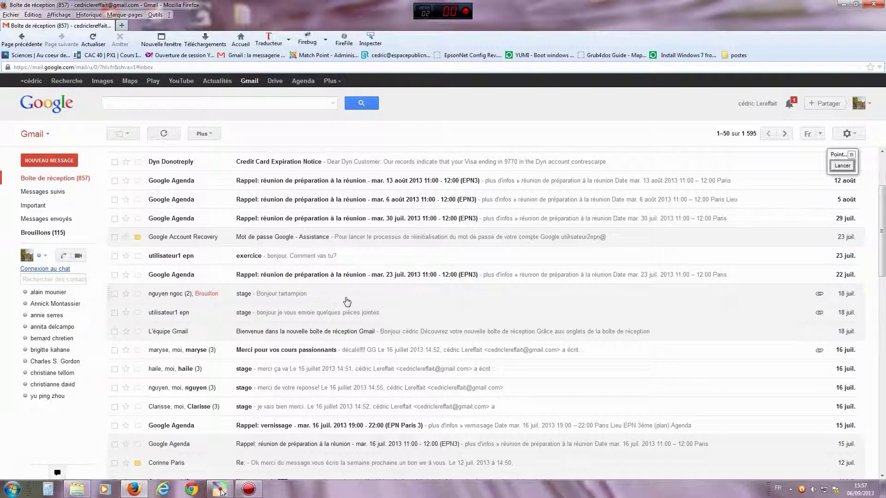
click(138, 295)
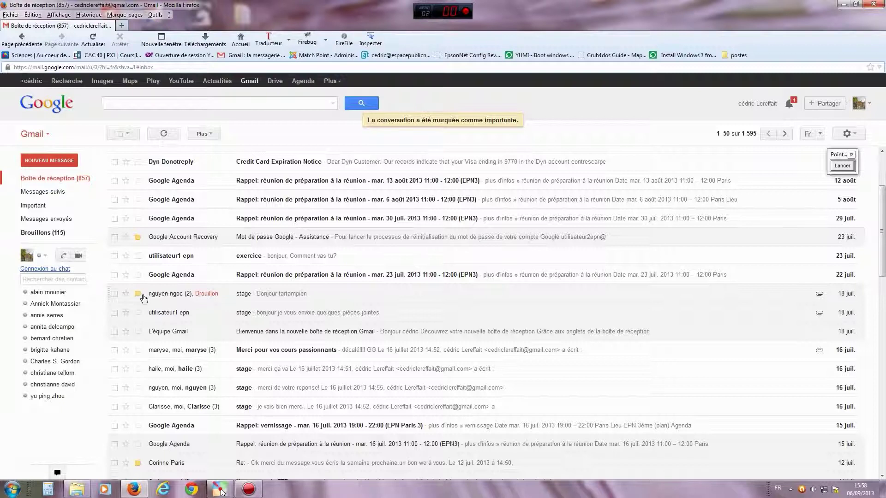
click(142, 296)
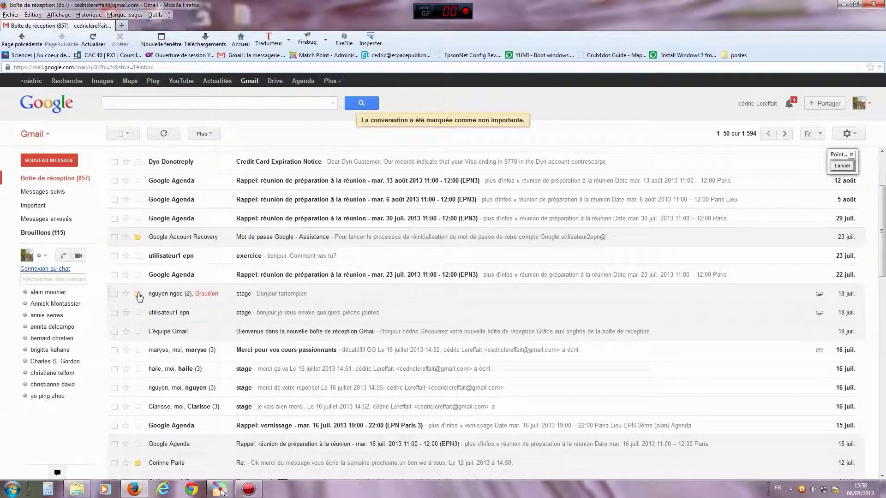
click(137, 237)
- View the sent messages in Messages envoyés and the saved drafts in Brouillons
mouse_move(56, 193)
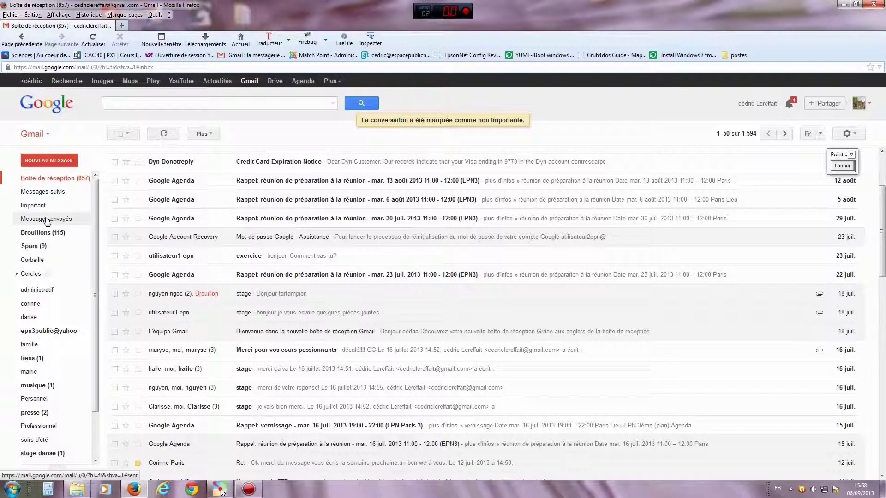
click(47, 220)
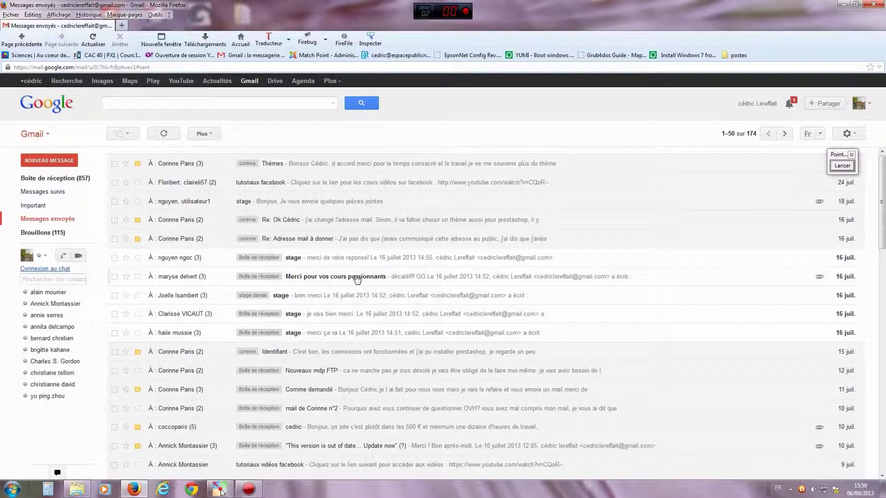
mouse_move(49, 219)
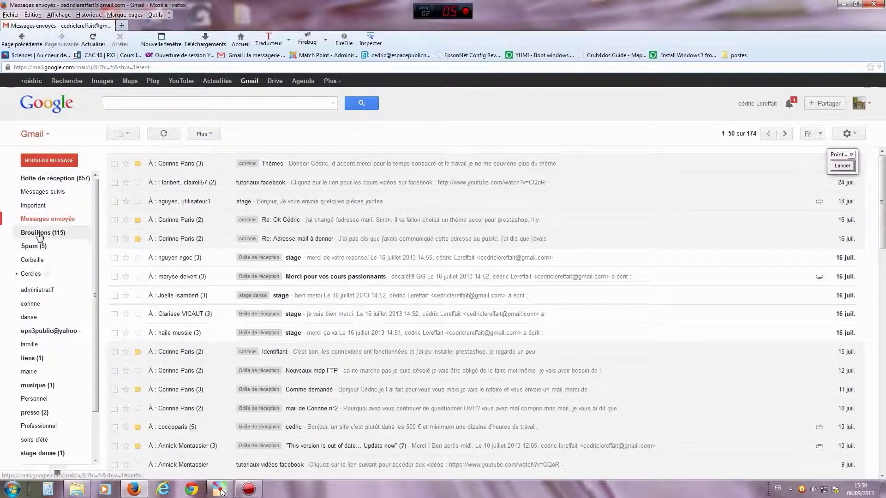
click(39, 233)
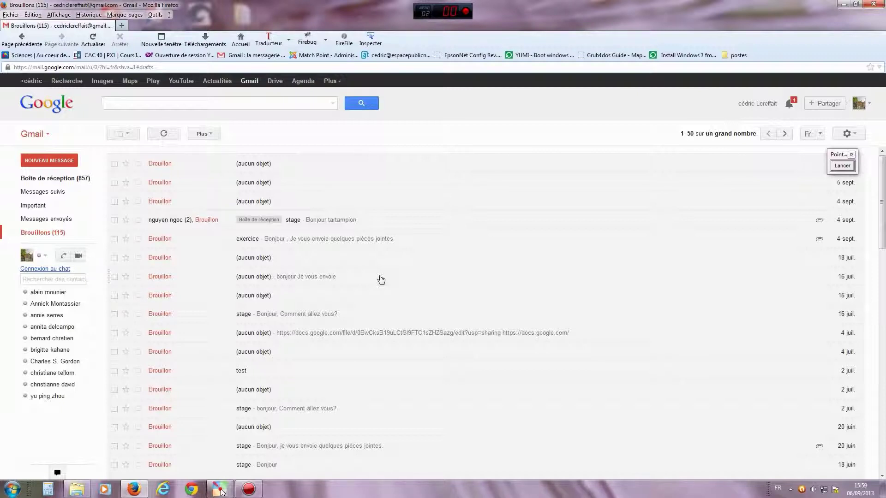
- Compose a new message with the subject "test" and the body "test", leaving the recipient empty
click(54, 163)
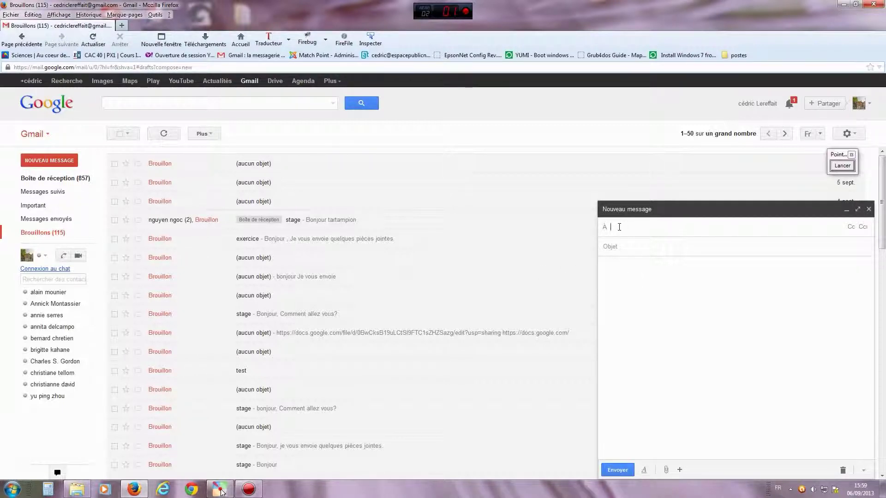
click(635, 246)
text(test)
click(628, 267)
text(test)
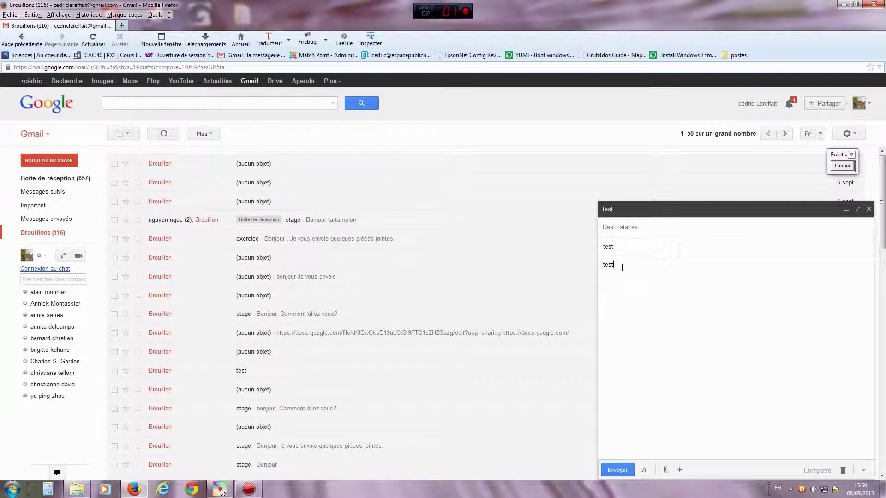
- Point a red arrow at the Enregistré status of the "test" message, clear the arrow, and close the message
click(842, 165)
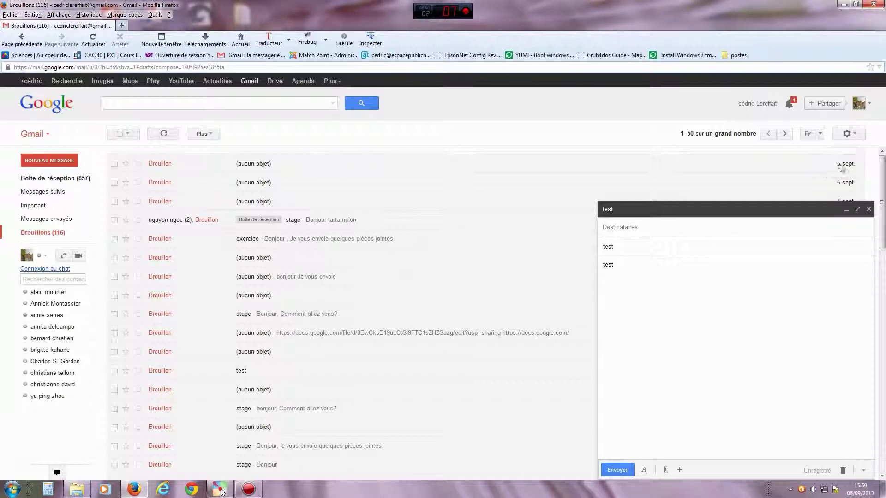
mouse_move(699, 364)
mouse_down()
mouse_move(745, 417)
mouse_move(775, 420)
mouse_move(812, 461)
mouse_up()
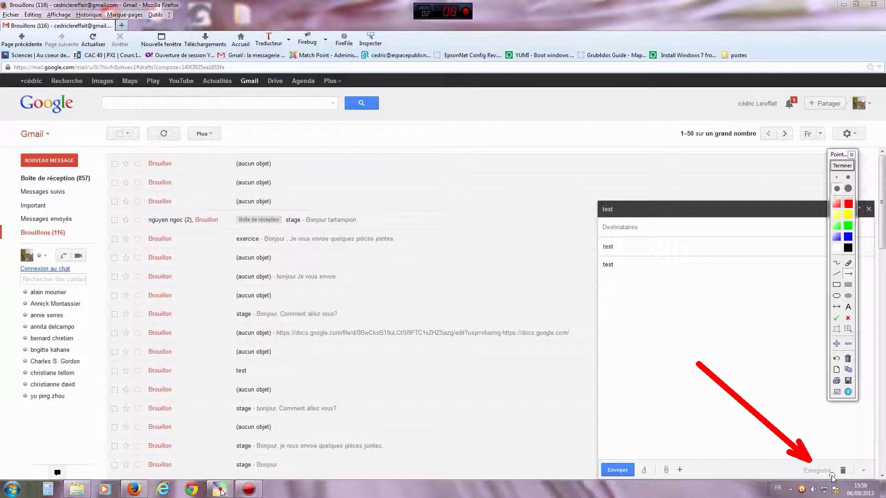
click(845, 167)
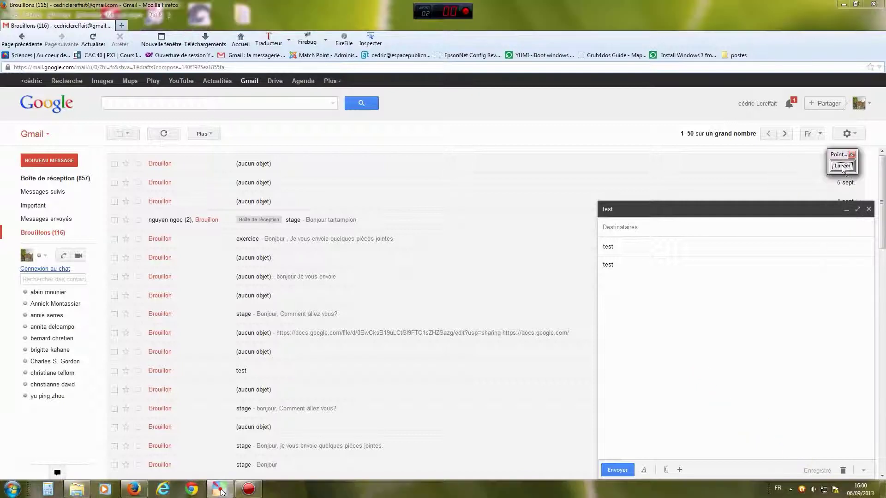
drag(841, 165, 533, 165)
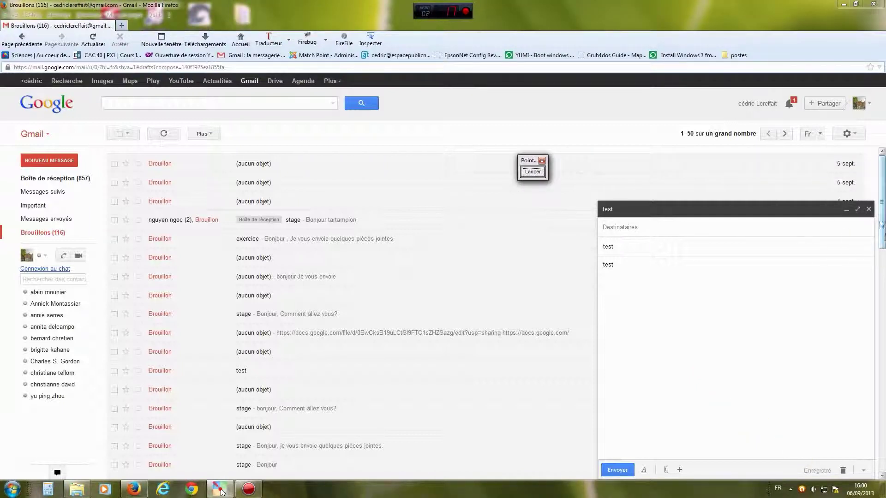
click(869, 209)
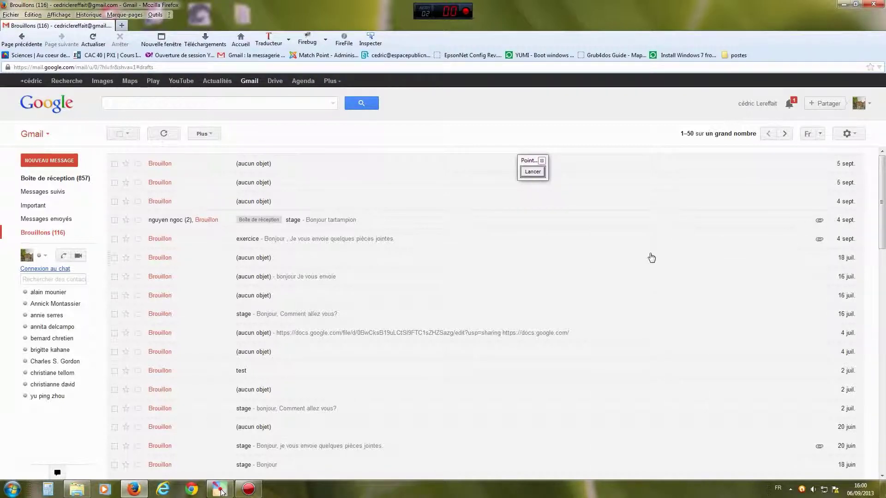
- Refresh the Brouillons folder, point red arrows at the new "test" draft's time and subject, and clear the arrows
click(40, 234)
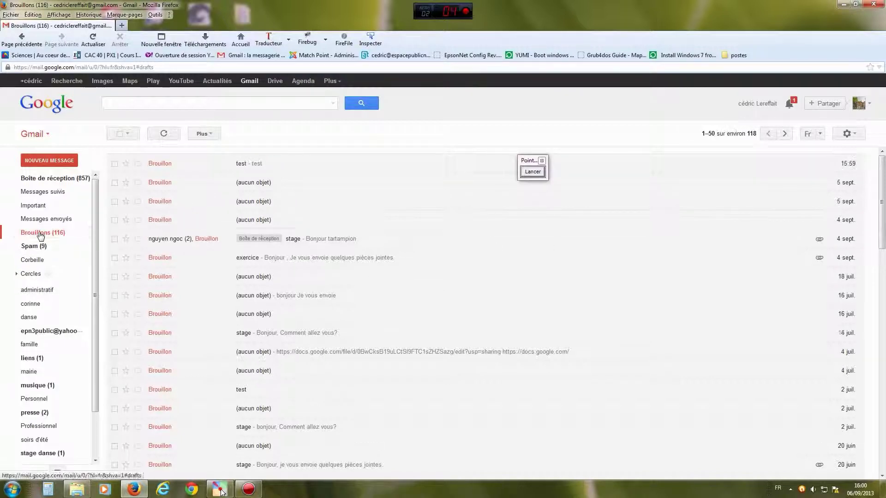
click(531, 173)
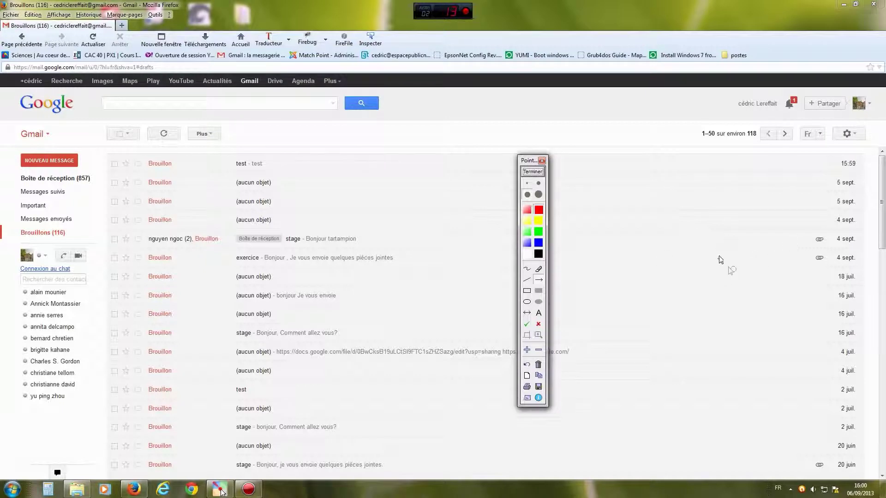
mouse_move(715, 252)
mouse_down()
mouse_move(811, 172)
mouse_move(836, 171)
mouse_up()
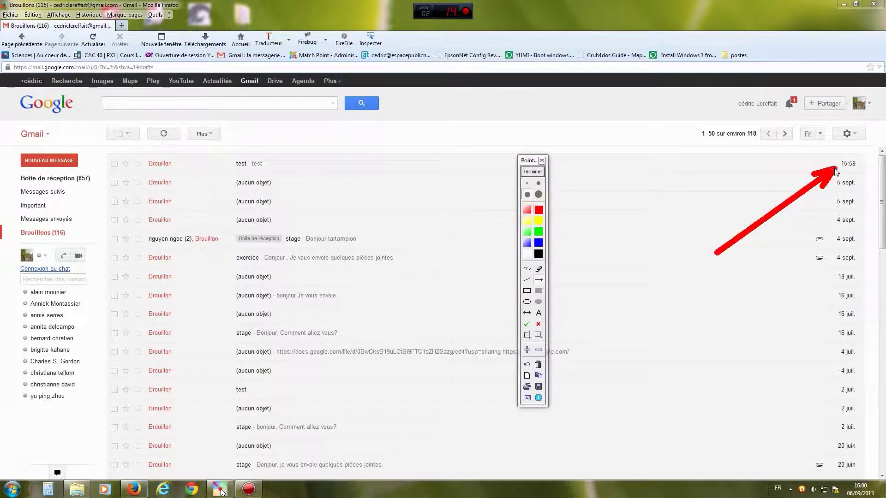
drag(396, 220, 266, 165)
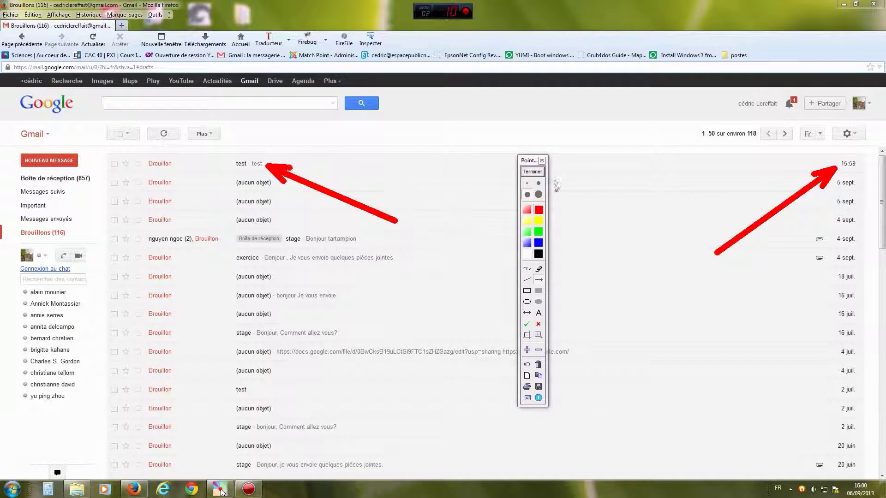
click(534, 172)
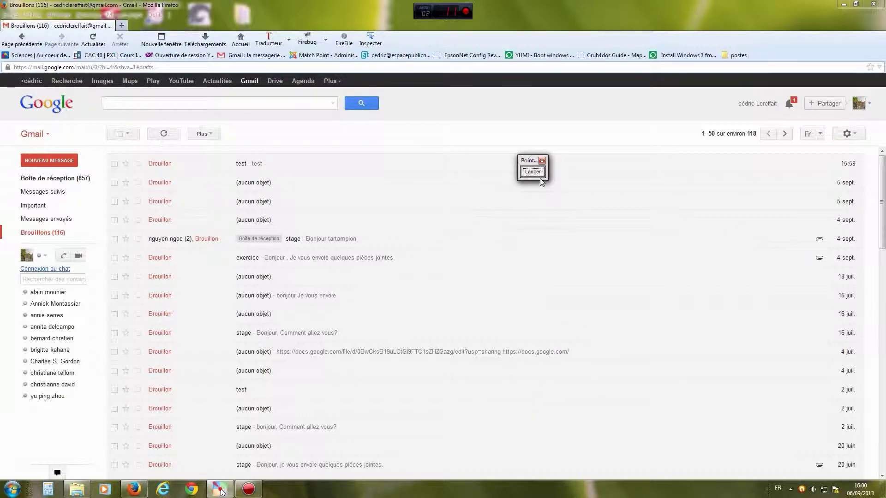
- Reopen the newest "test" draft from Brouillons for editing and close it without sending
click(255, 164)
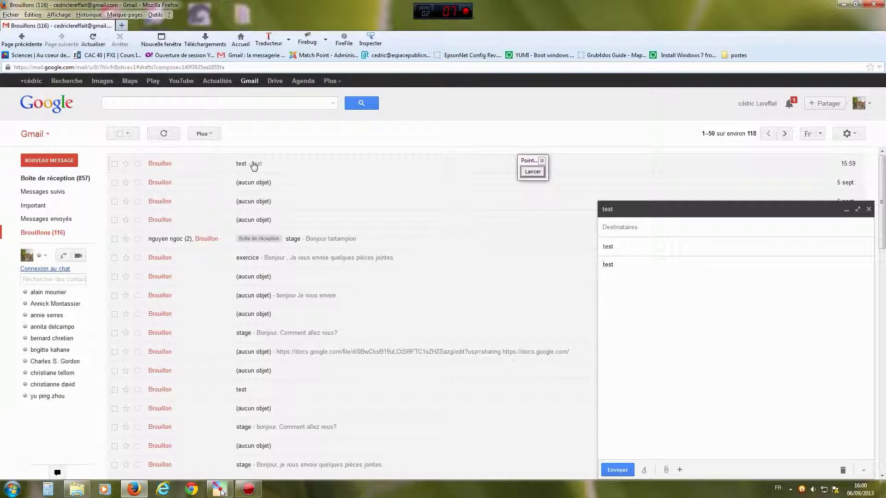
click(623, 265)
click(869, 209)
- Show the Spam folder, point a red arrow at the checkbox of the "inscription matchpoint75" message, and clear the arrow
mouse_move(65, 232)
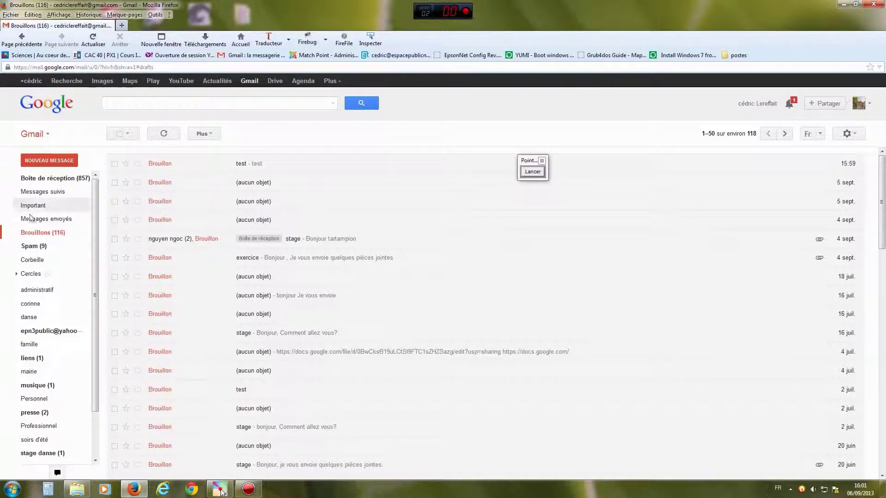
click(32, 247)
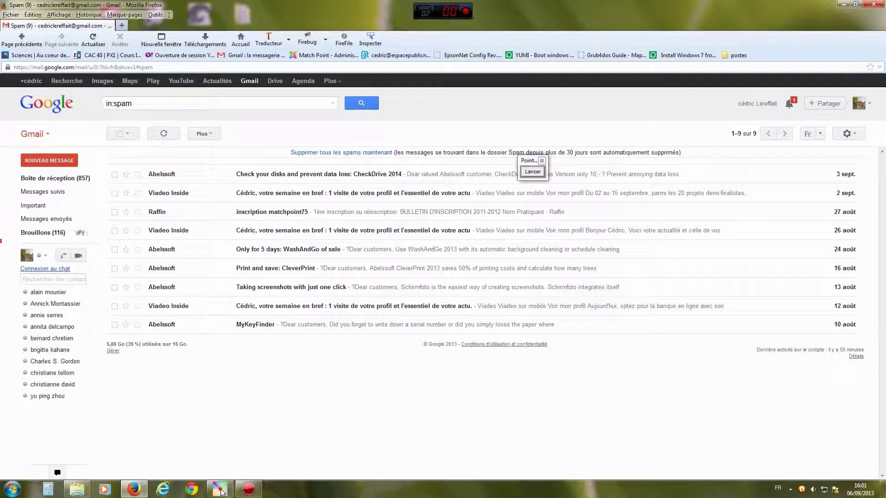
mouse_move(42, 233)
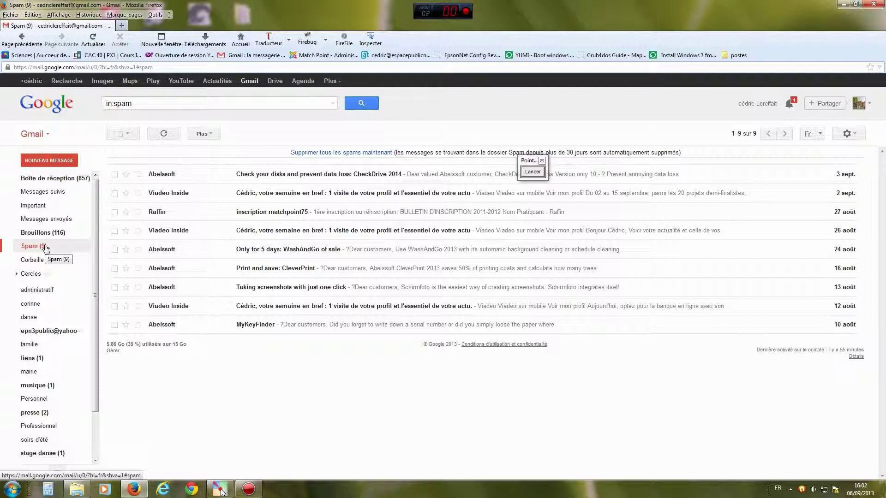
click(43, 249)
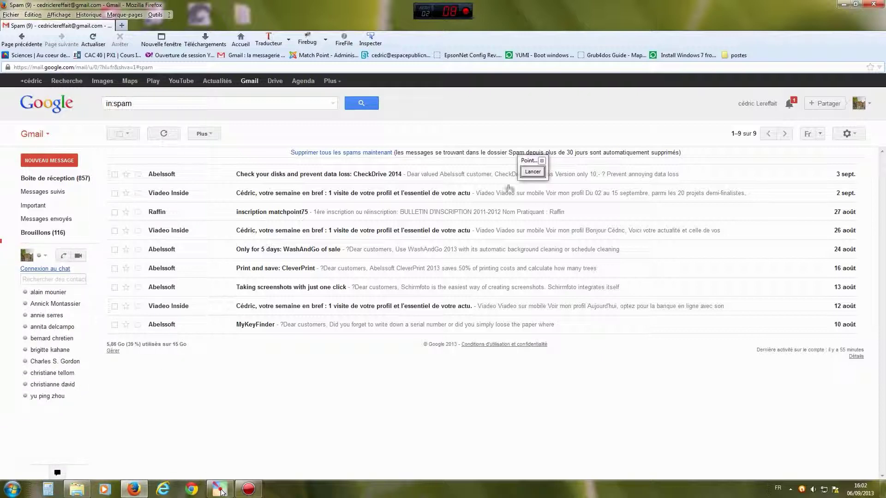
click(531, 173)
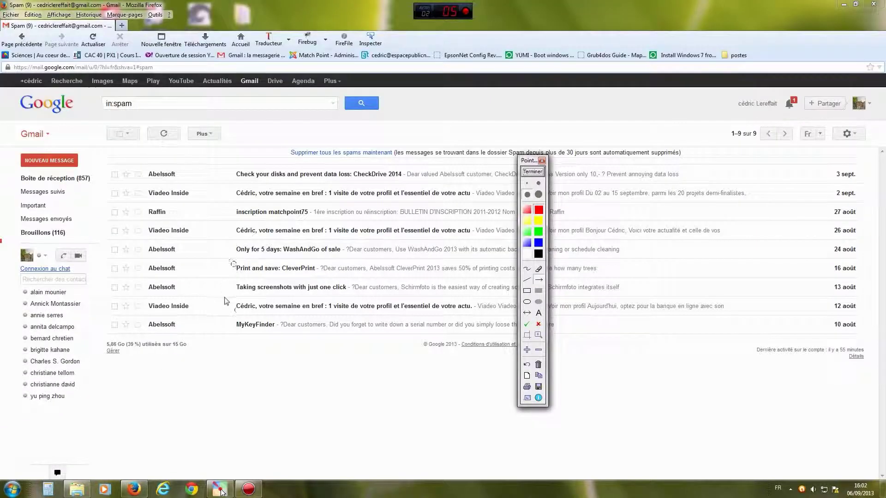
drag(229, 308, 118, 219)
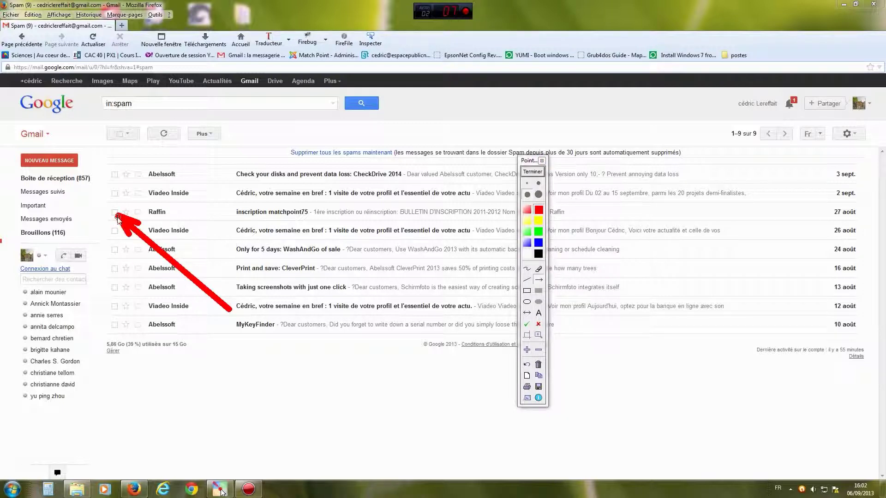
click(532, 172)
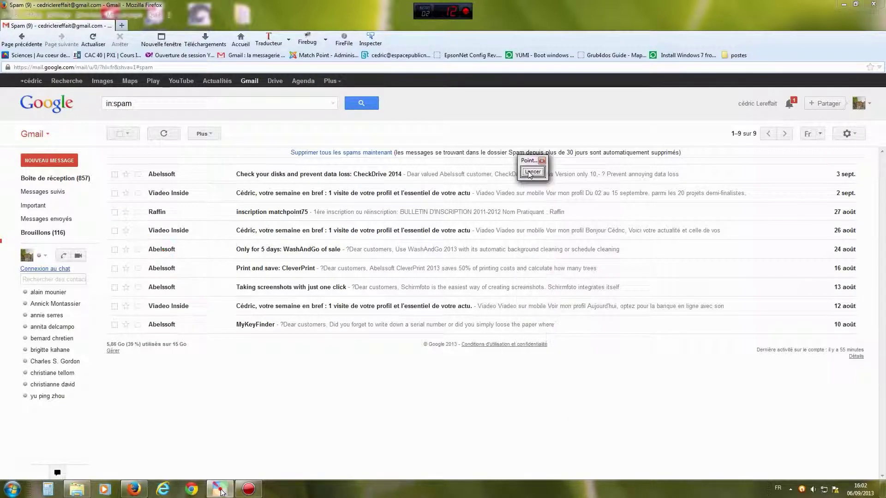
- Select the "inscription matchpoint75" message, highlight the Non-spam command with a temporary red arrow, and mark the message as not spam
click(114, 213)
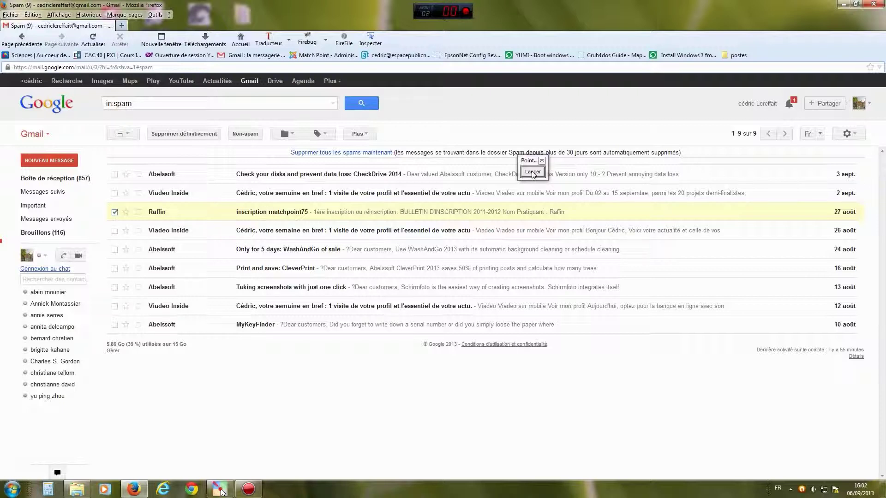
click(533, 172)
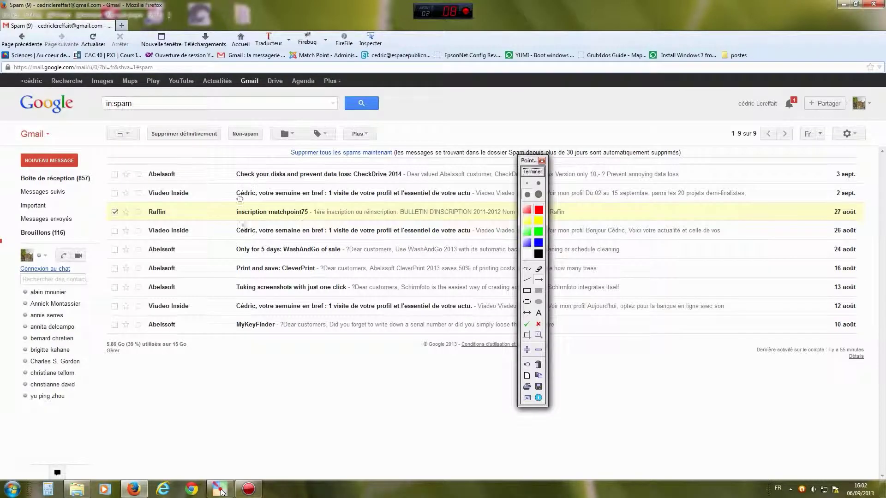
drag(202, 190, 241, 140)
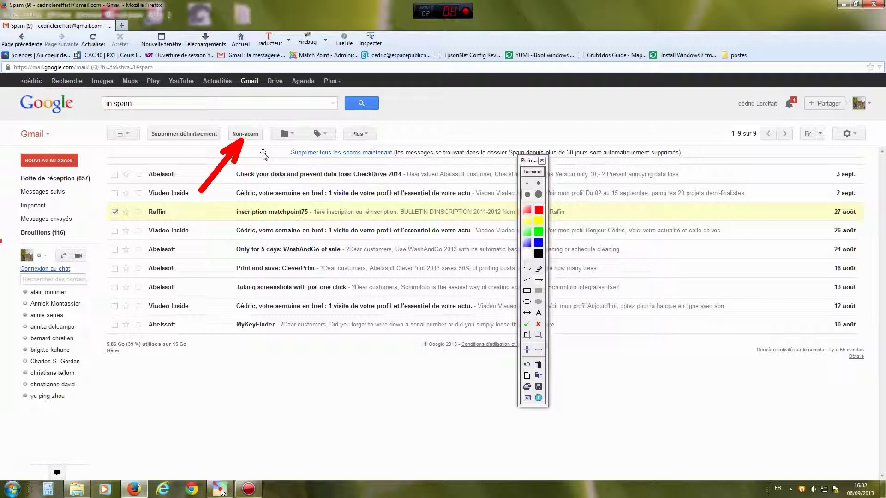
click(533, 171)
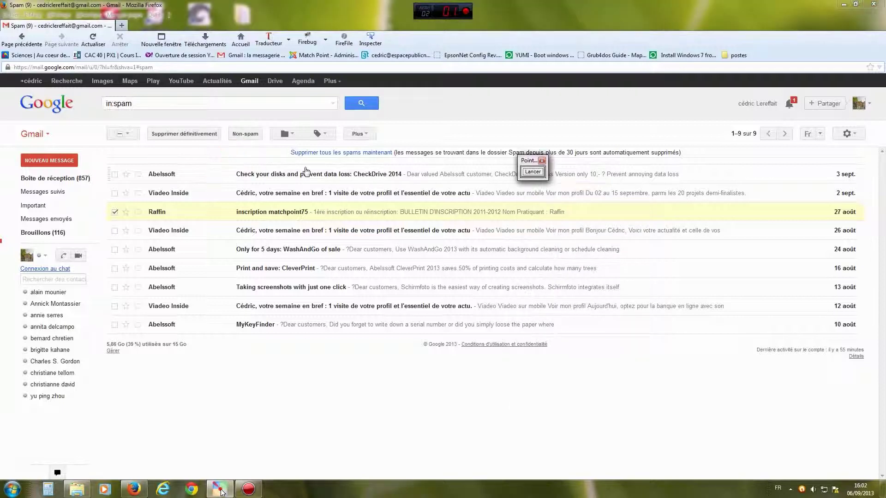
click(249, 134)
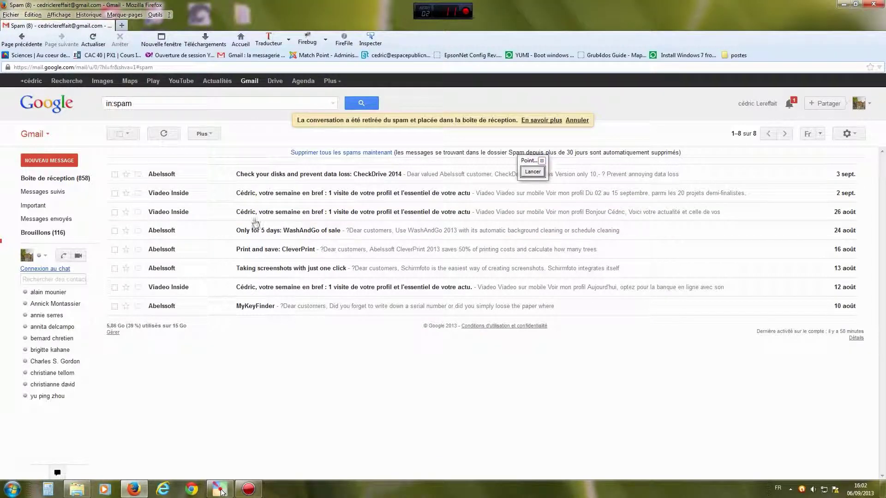
- Look through the inbox for the "inscription matchpoint75" message restored from spam
click(58, 179)
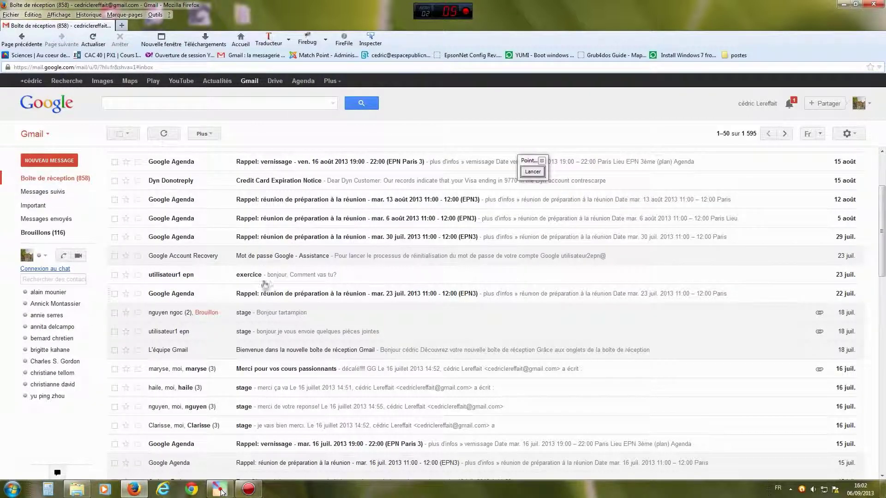
scroll(301, 327, down, 2)
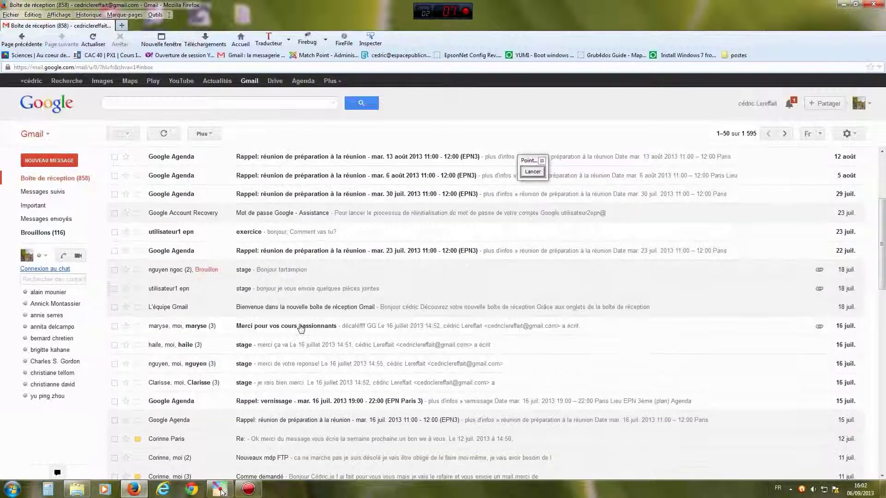
scroll(300, 327, down, 6)
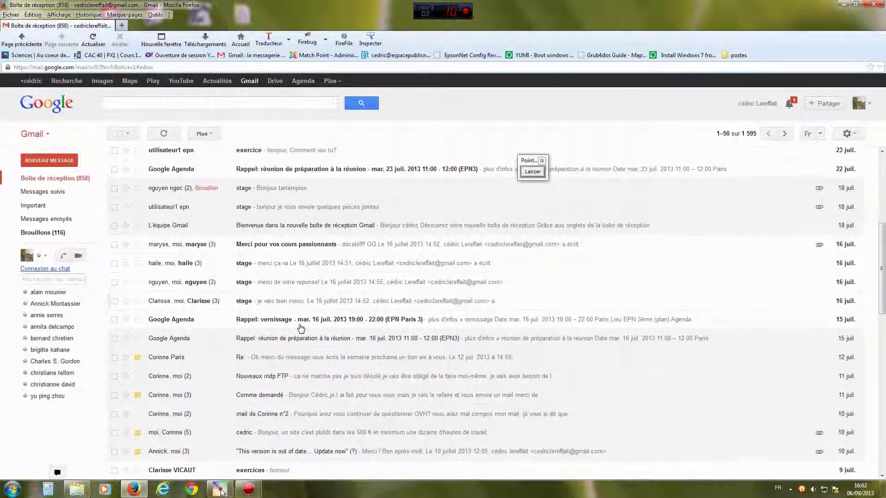
scroll(306, 341, up, 6)
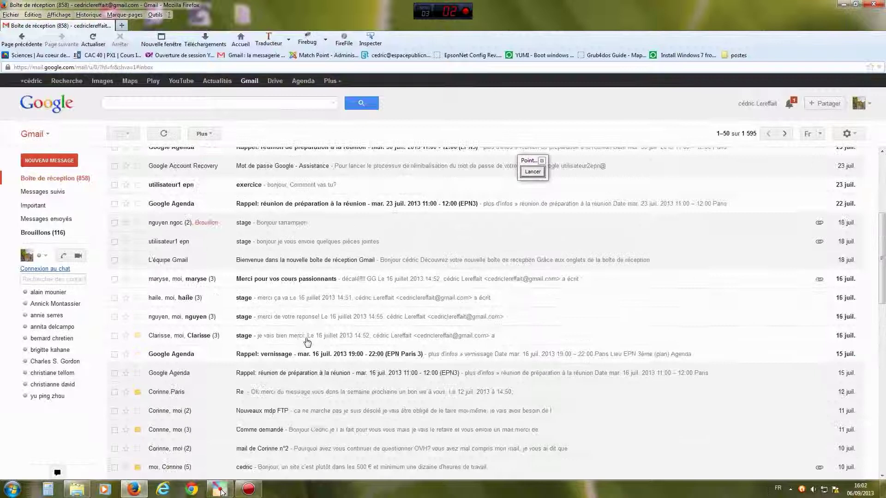
scroll(307, 341, up, 3)
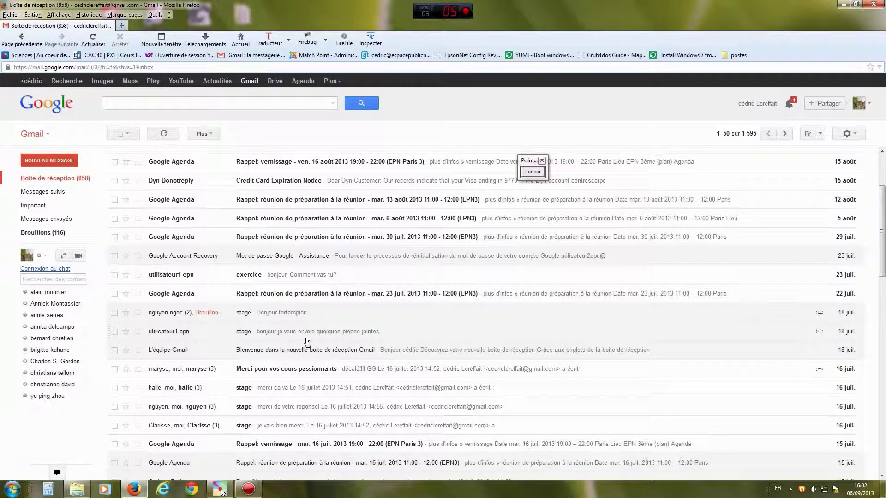
scroll(307, 341, up, 5)
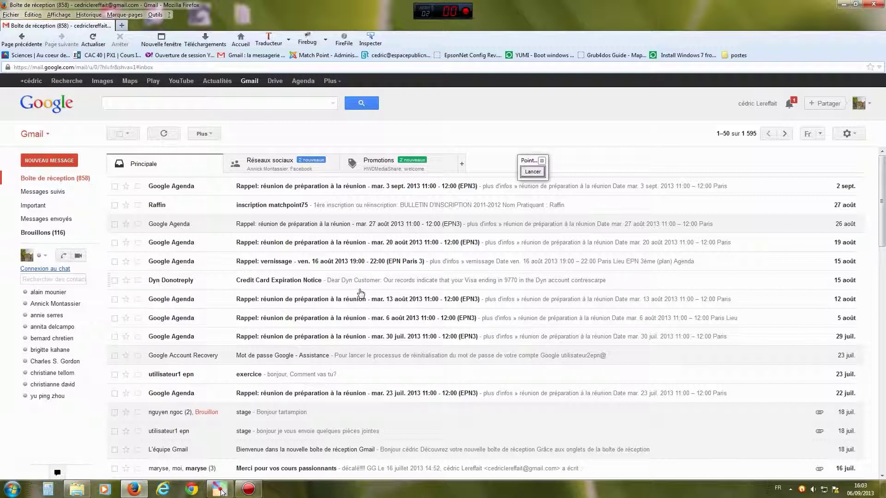
scroll(360, 293, down, 5)
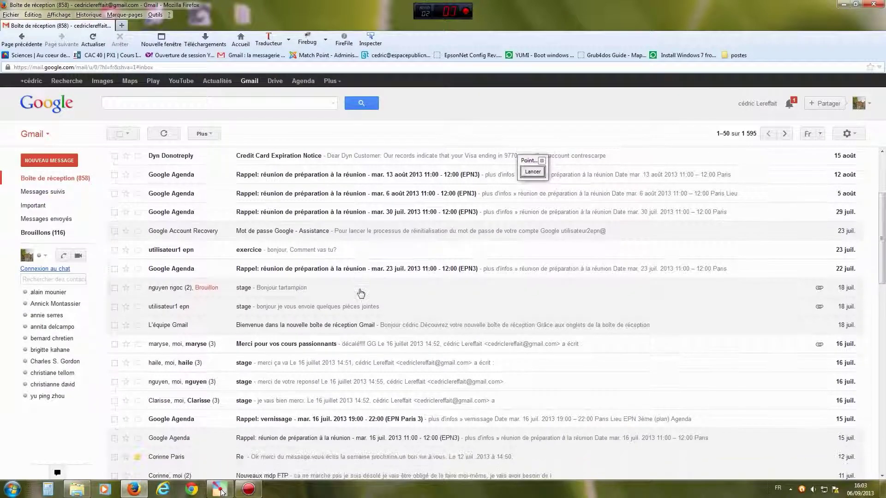
scroll(361, 293, up, 5)
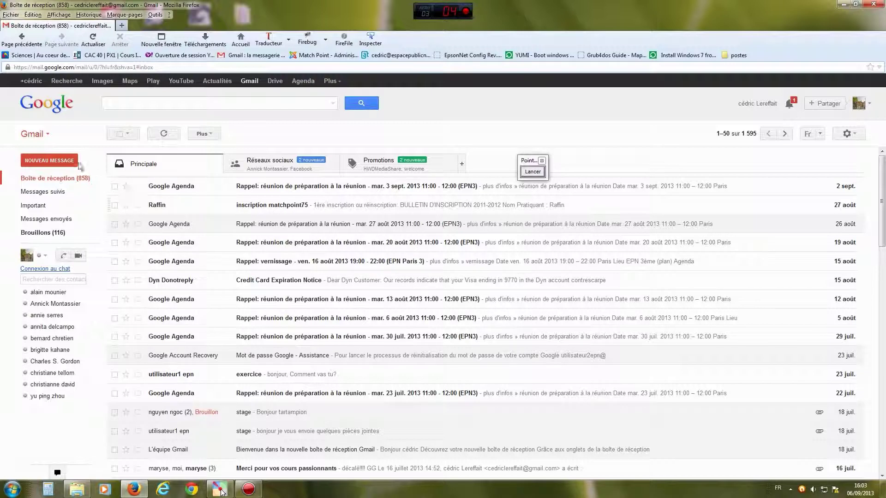
- Select the "inscription matchpoint75" message in the inbox, point a red arrow at the report-spam command, and clear the arrow
click(115, 205)
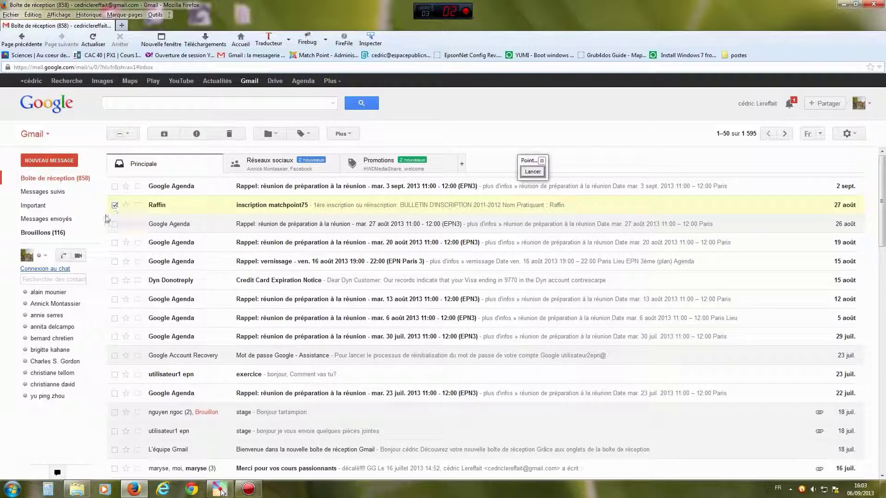
click(533, 172)
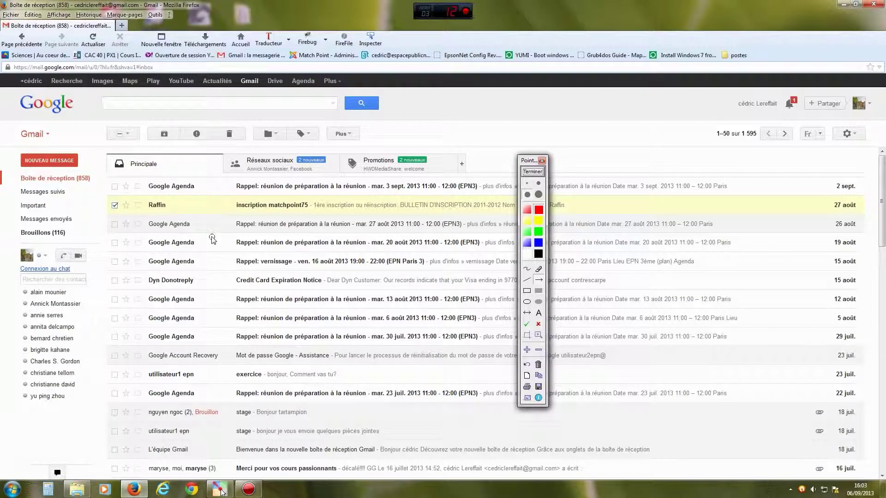
drag(208, 243, 196, 134)
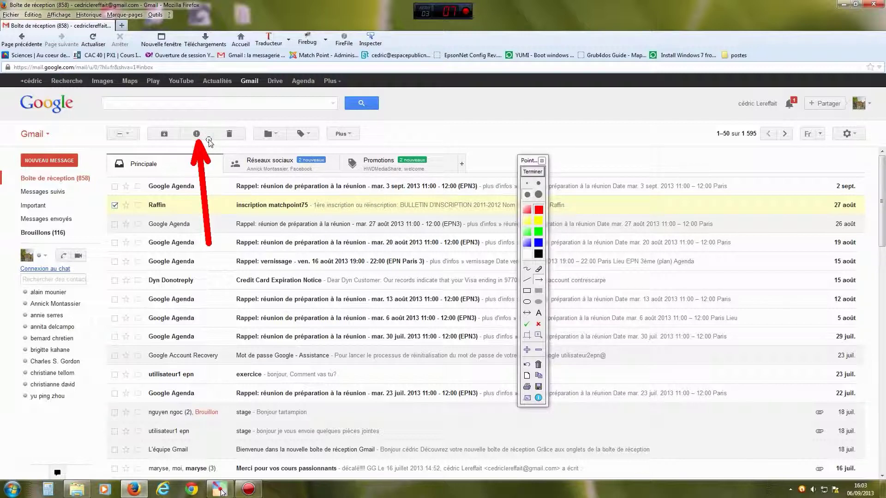
click(532, 172)
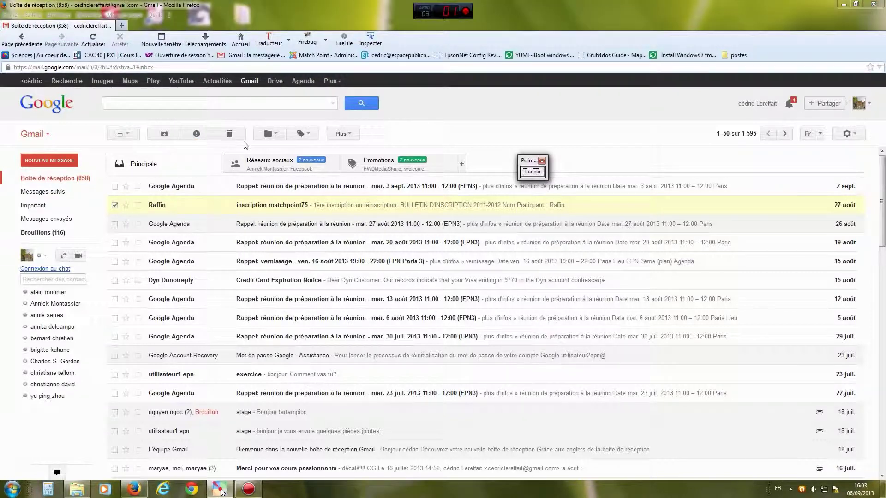
- Report the selected "inscription matchpoint75" message as spam, show it in the Spam folder, and move the annotation toolbar out of the way
click(202, 136)
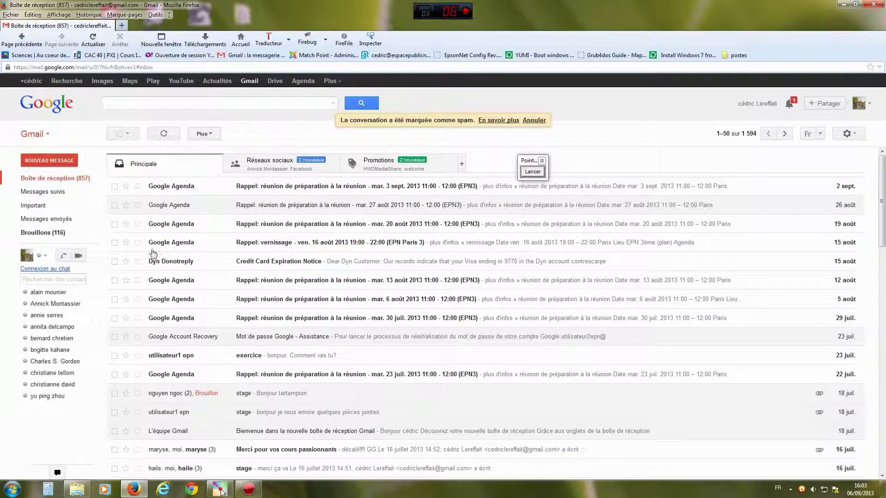
click(42, 247)
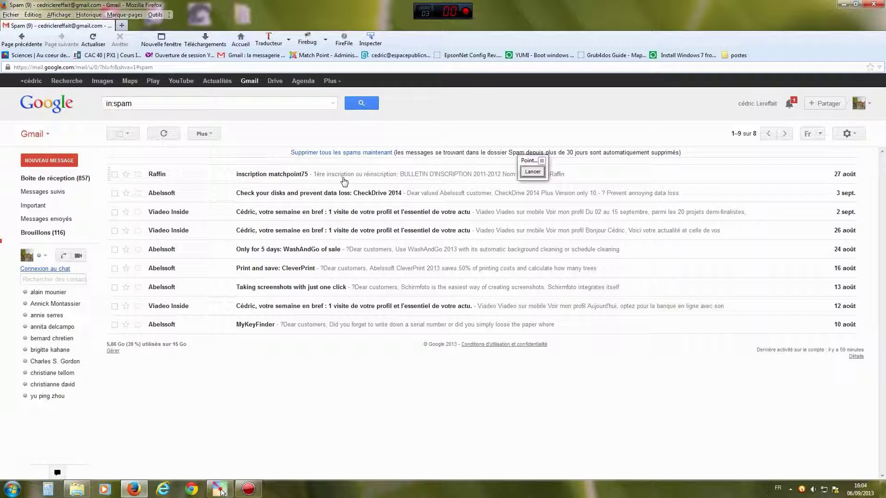
click(529, 164)
drag(528, 164, 441, 121)
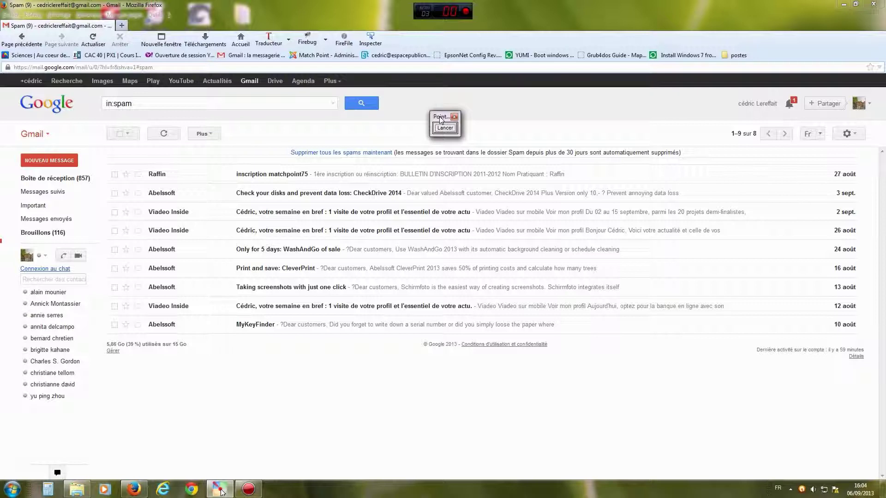
drag(441, 119, 445, 123)
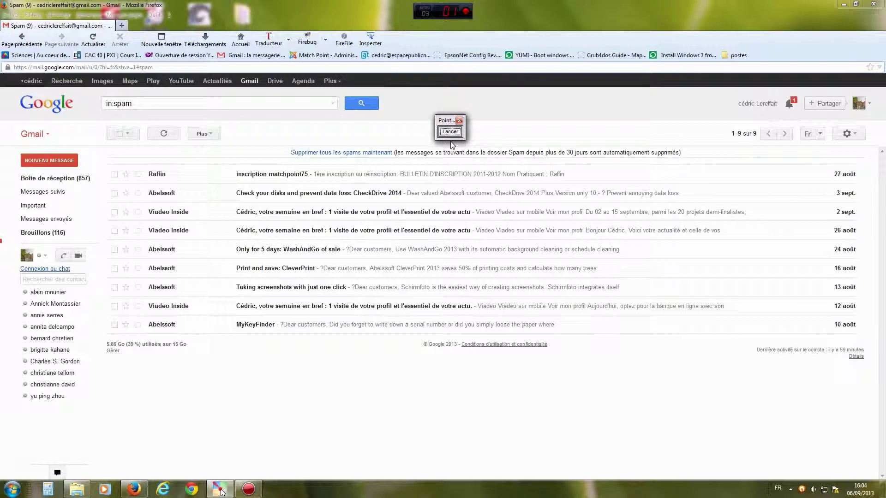
- Mark the "inscription matchpoint75" message in the Spam folder as not spam and return to the inbox
mouse_move(59, 231)
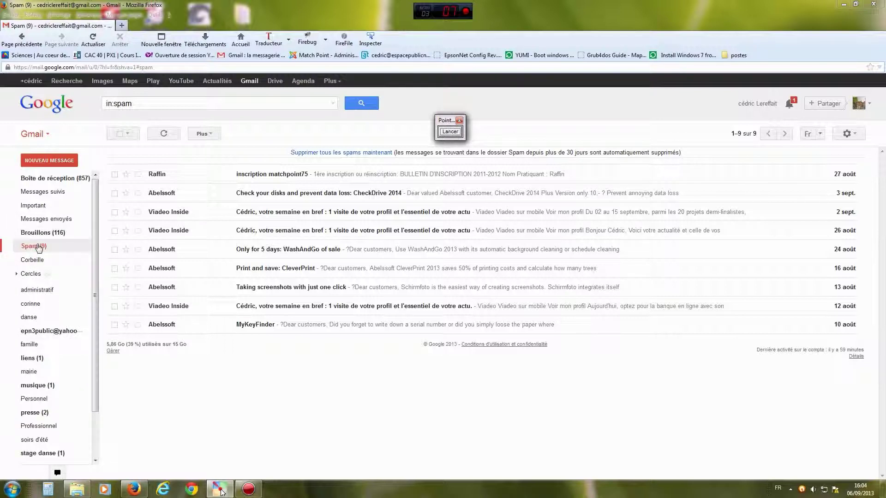
click(115, 175)
click(245, 133)
mouse_move(62, 232)
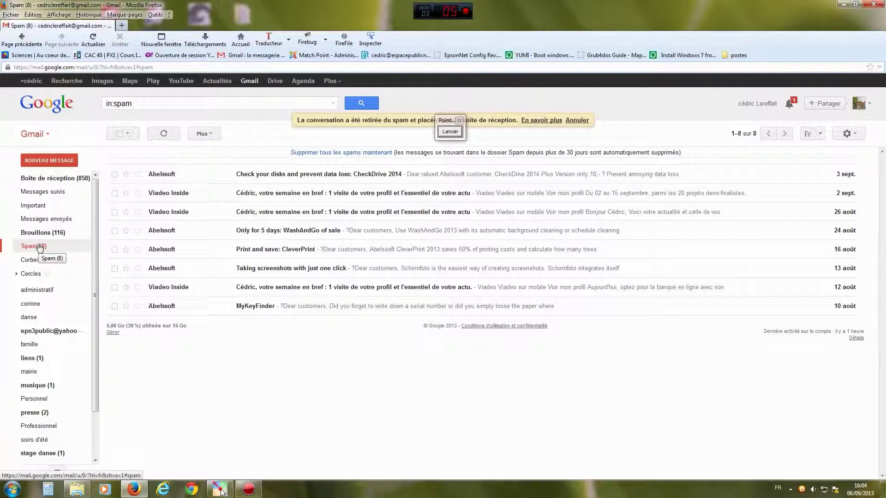
click(43, 183)
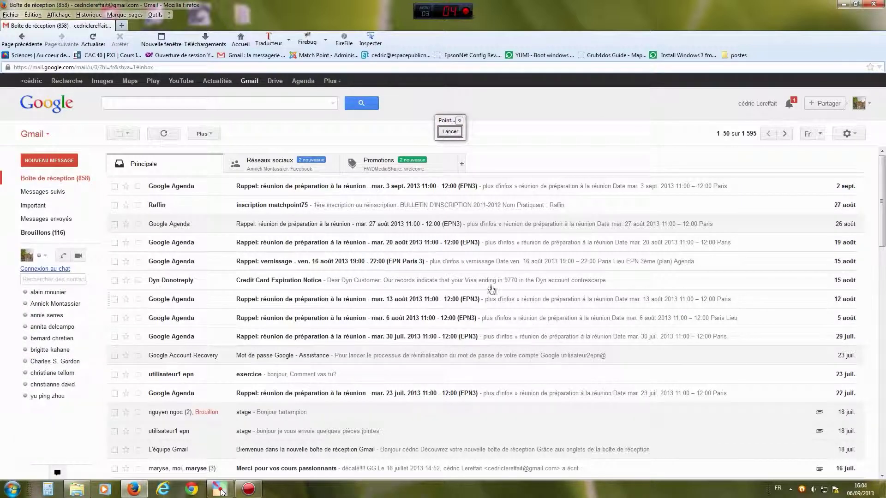
- Point red arrows at the Principale, Réseaux sociaux and Promotions inbox categories, and clear the arrows
drag(446, 121, 549, 112)
click(552, 120)
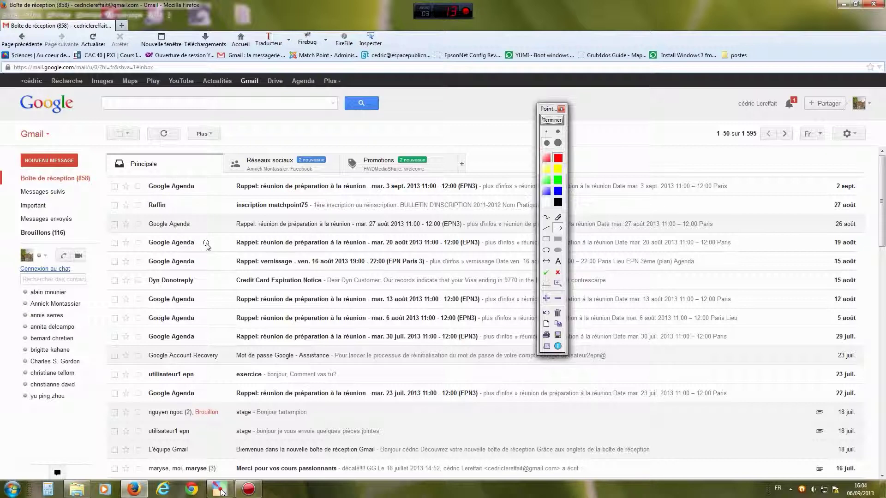
drag(211, 250, 155, 171)
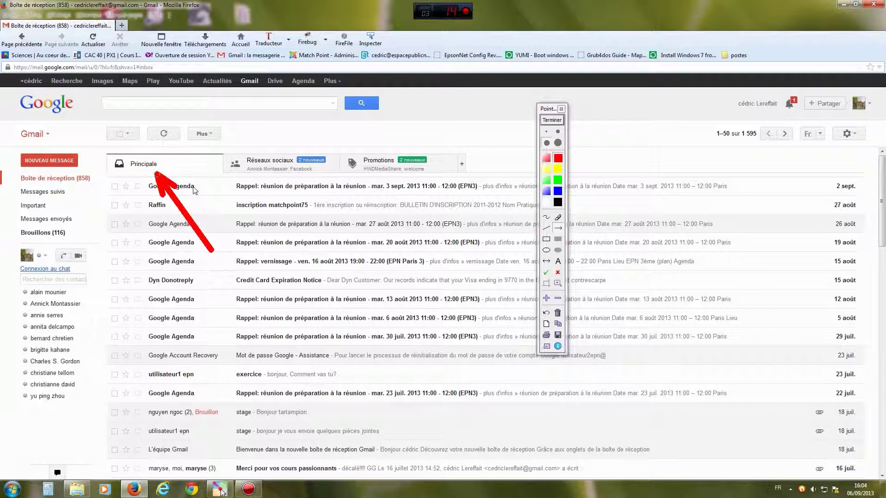
drag(284, 246, 276, 170)
drag(351, 249, 385, 169)
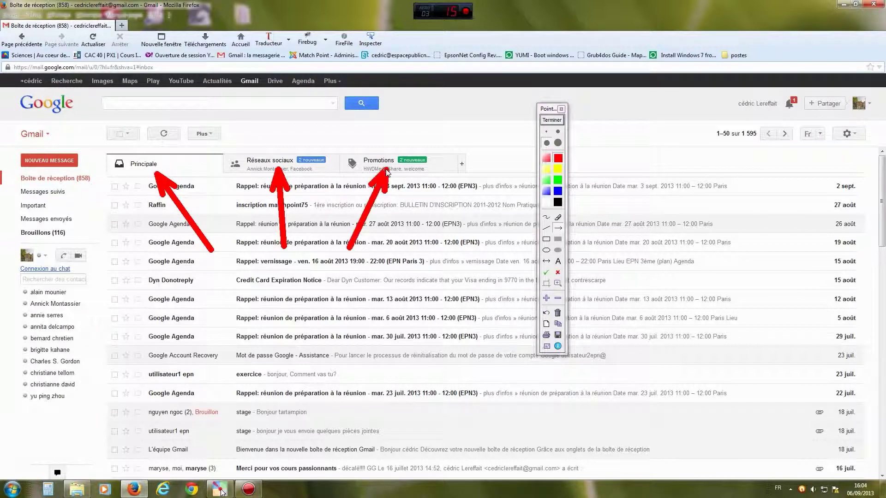
click(553, 121)
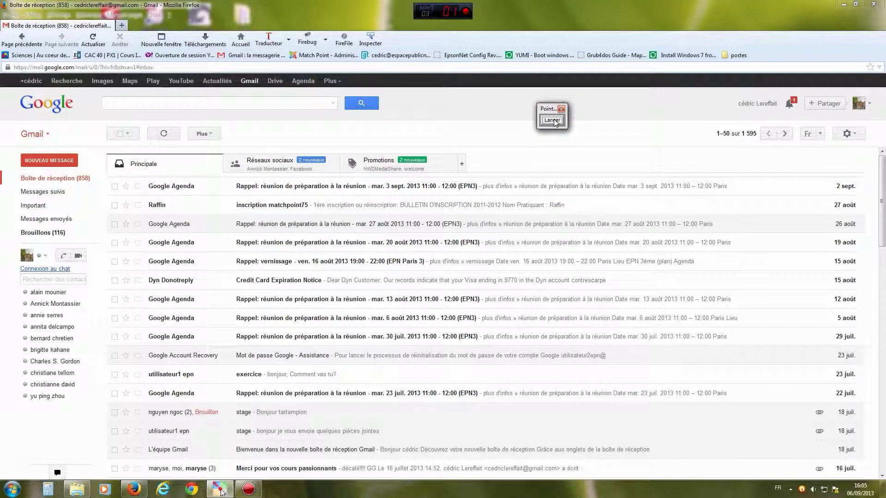
- View the messages in the Réseaux sociaux and Promotions categories, and return to Principale
click(281, 165)
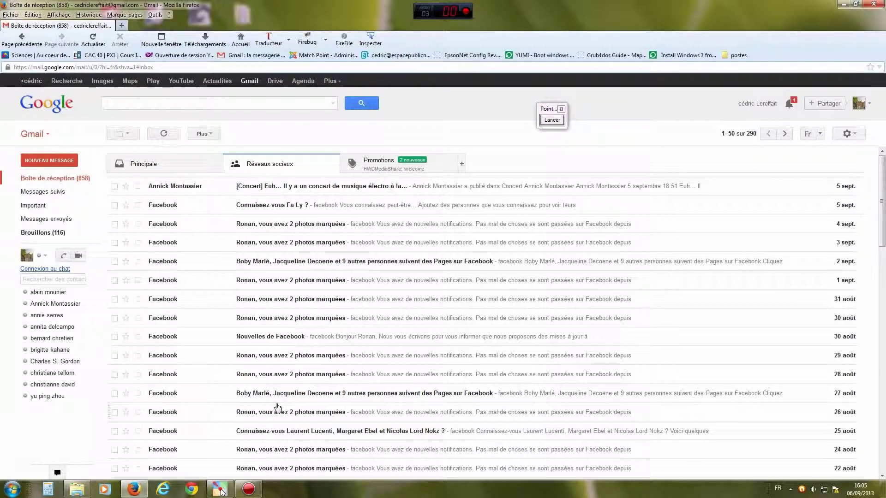
click(385, 164)
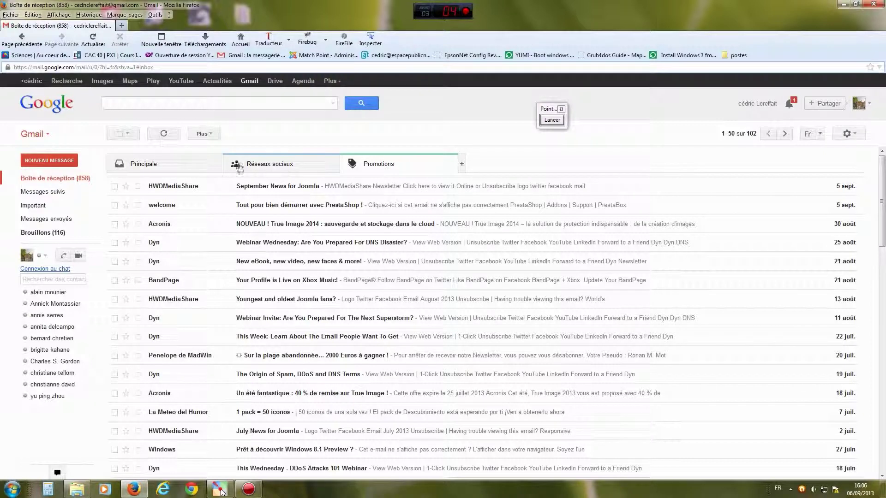
click(154, 165)
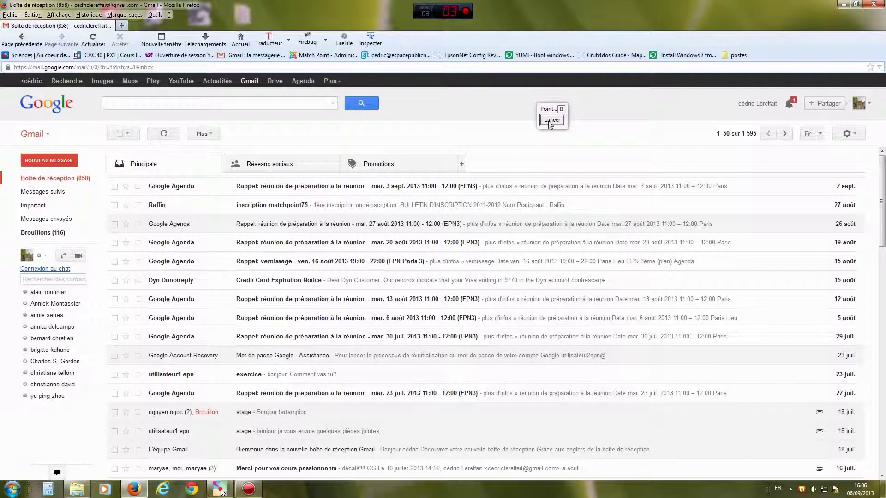
- Select the "inscription matchpoint75" message in the inbox, highlight the delete command with a temporary red arrow, and delete the message
mouse_move(21, 233)
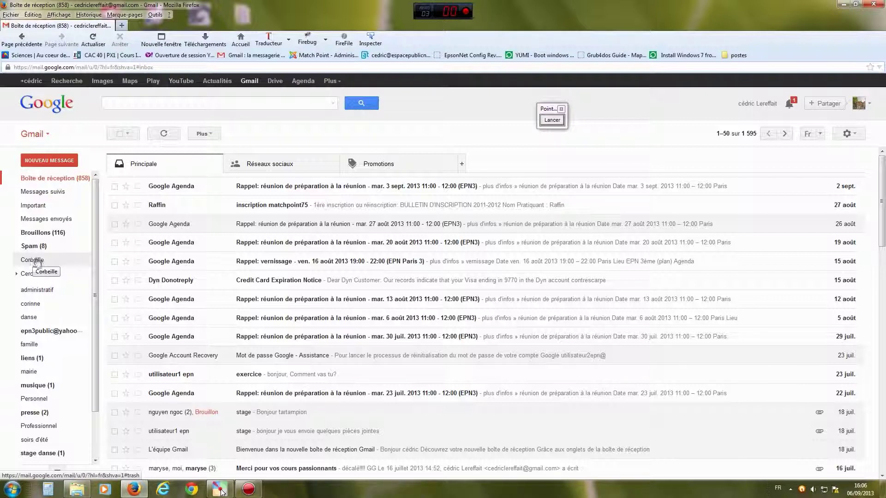
click(52, 179)
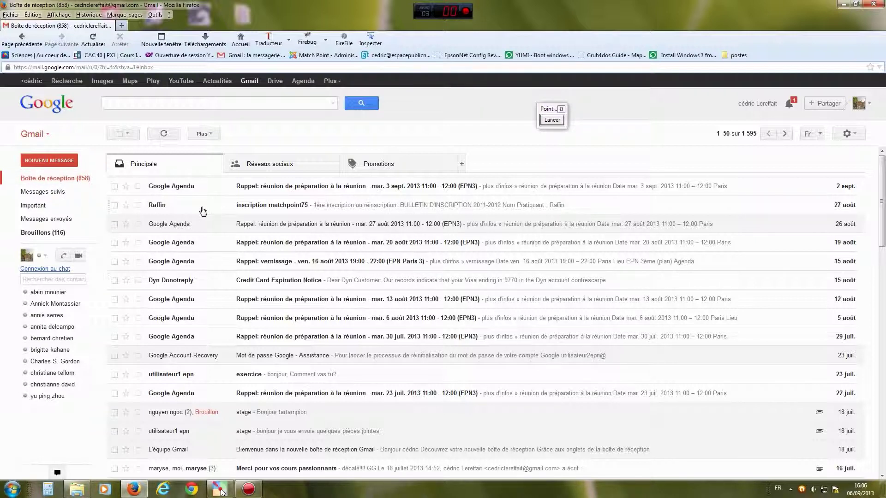
click(114, 206)
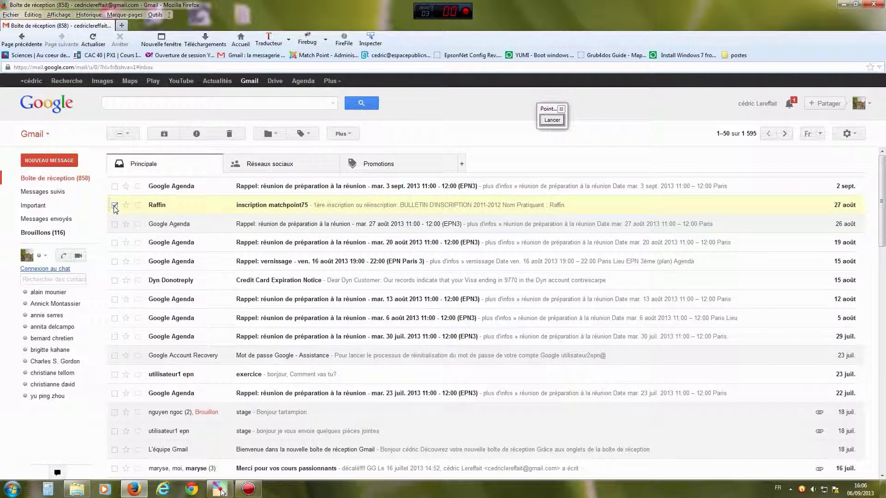
click(552, 120)
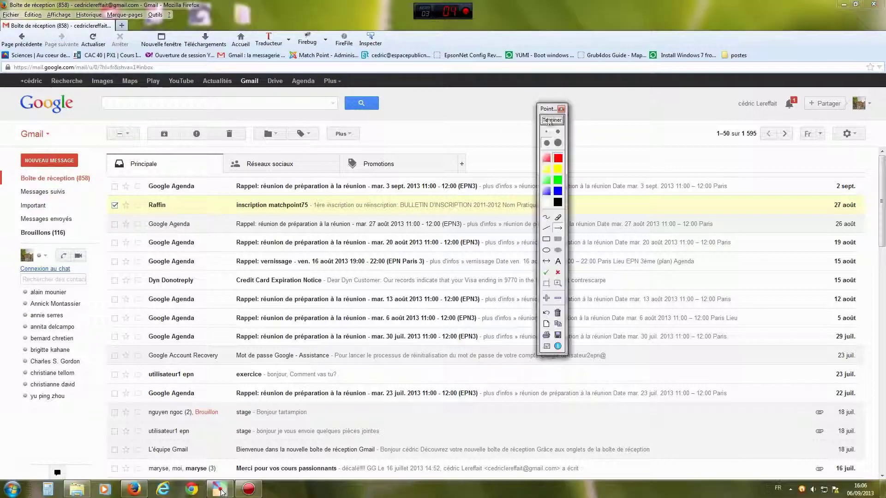
drag(199, 229, 230, 140)
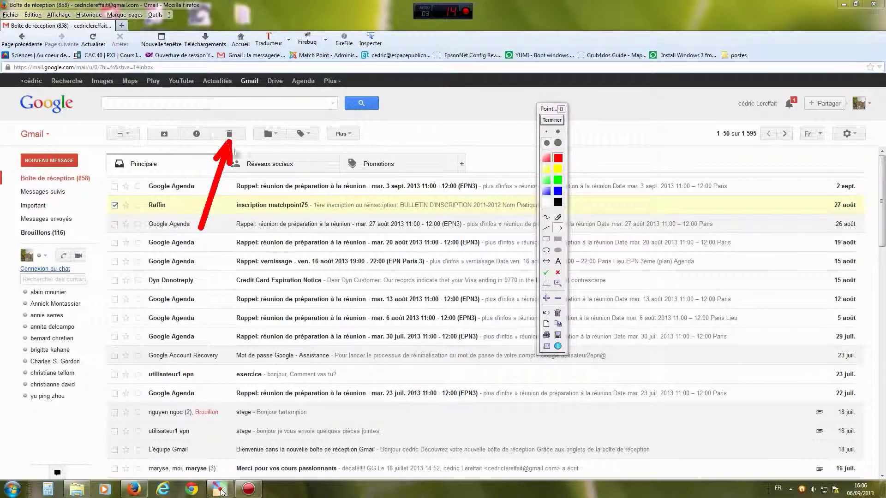
click(552, 120)
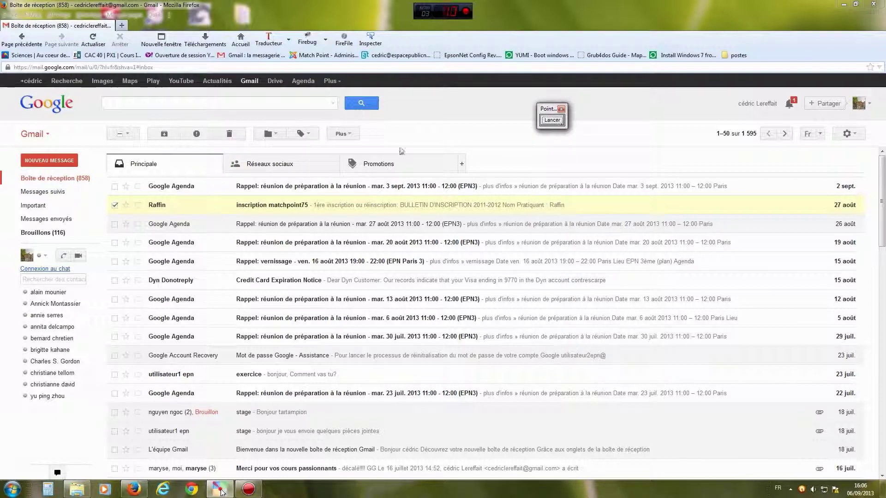
click(234, 136)
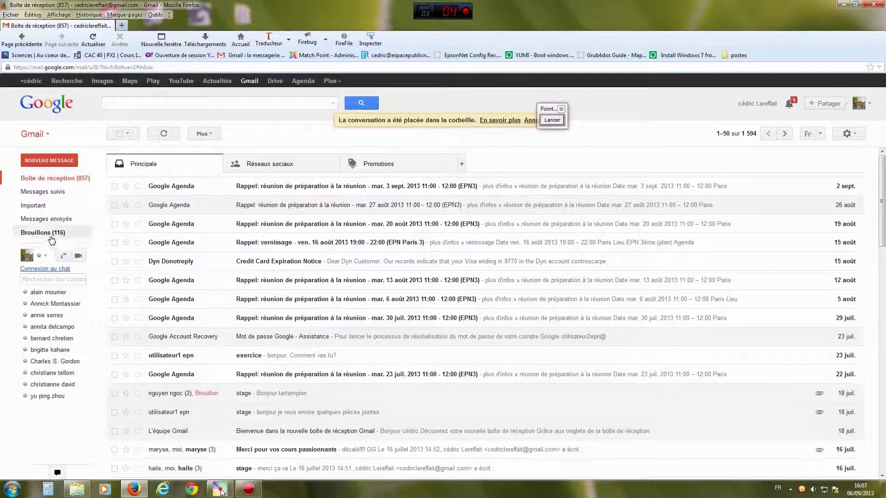
- Open the Corbeille folder, point a red arrow at its 30-day automatic deletion notice, and clear the arrow
mouse_move(32, 260)
click(32, 261)
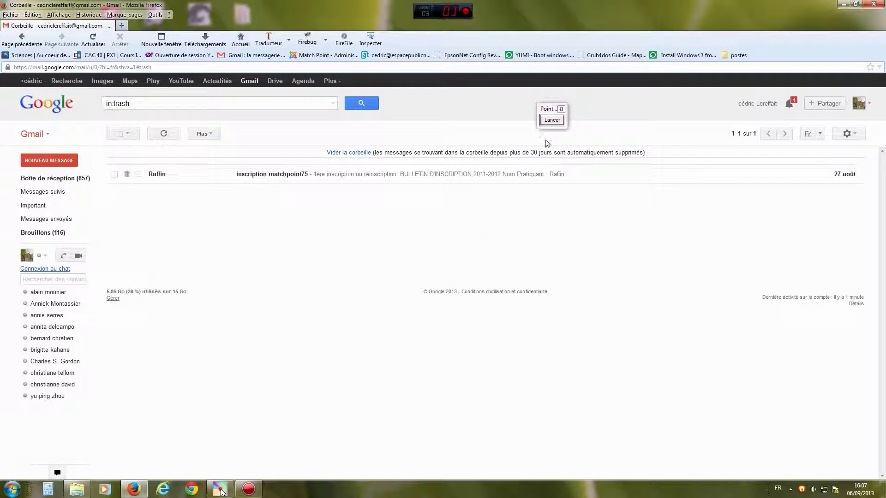
click(552, 120)
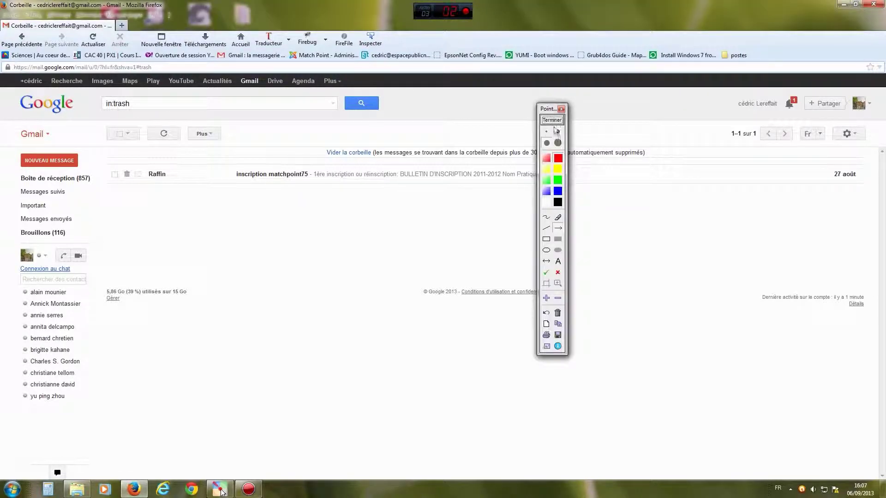
drag(542, 252, 536, 157)
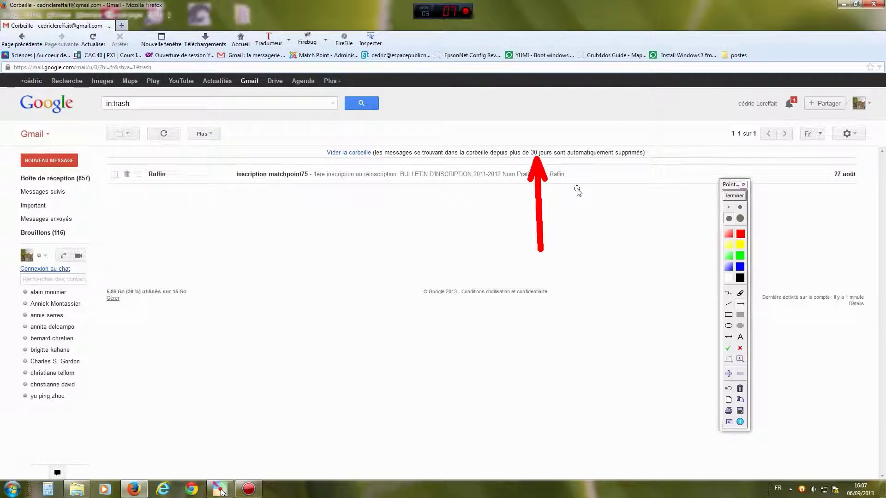
click(729, 186)
drag(729, 187, 726, 188)
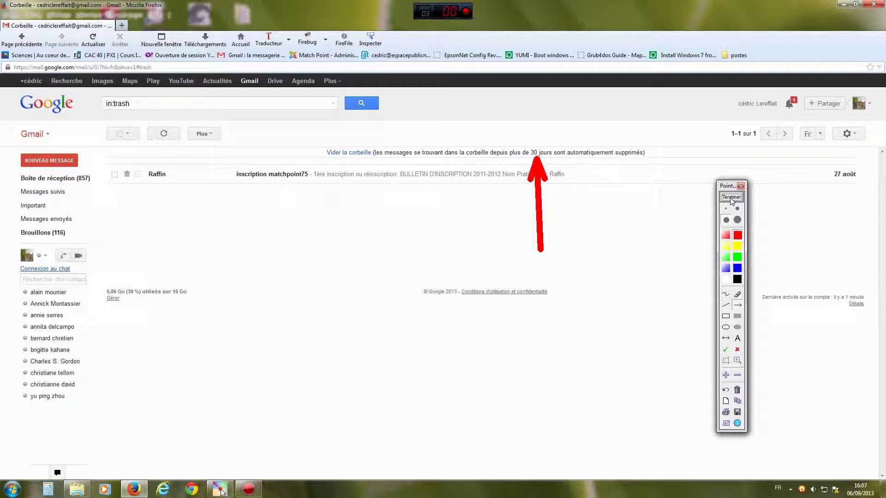
click(731, 199)
- Point a red arrow at the checkbox of the "inscription matchpoint75" message in the trash, and clear the arrow
mouse_move(21, 240)
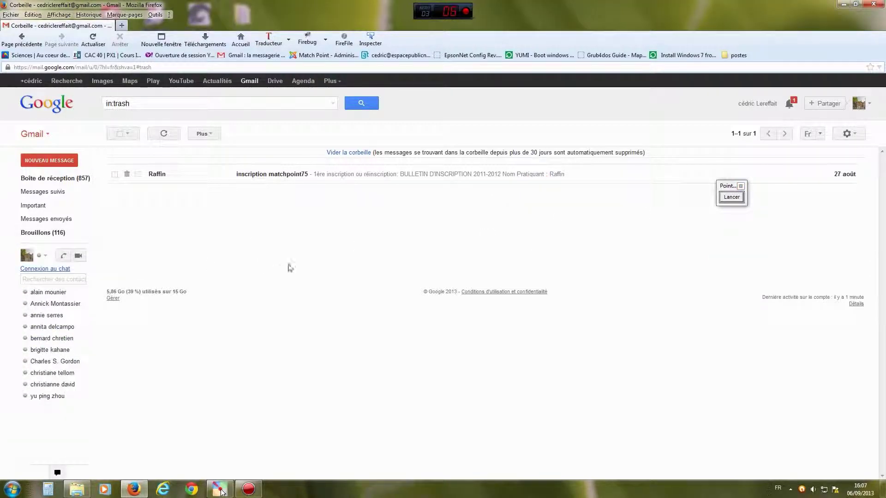
click(738, 198)
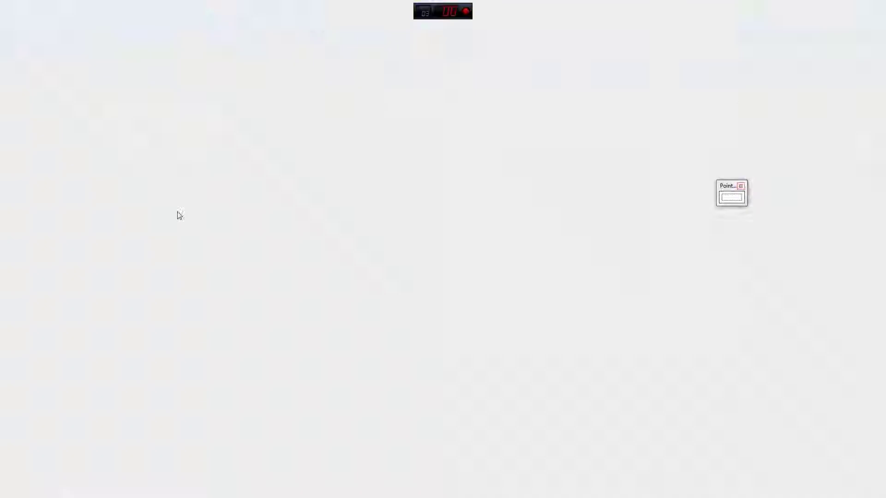
drag(189, 240, 122, 179)
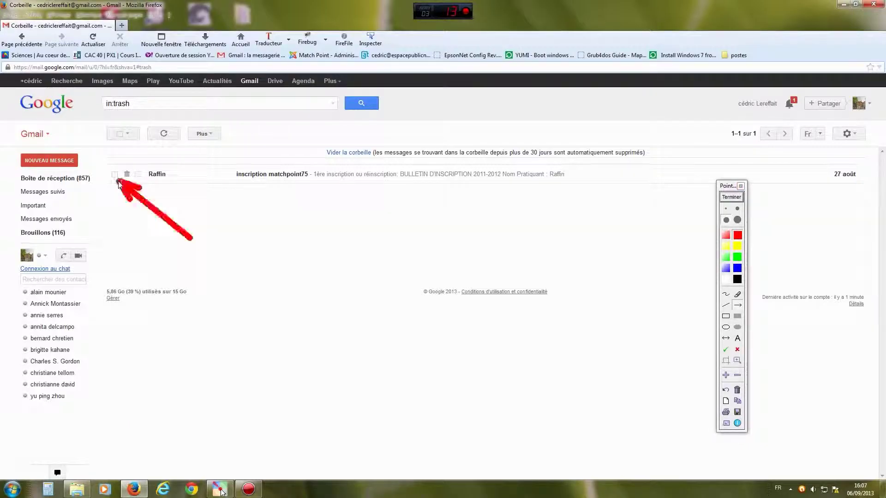
click(732, 198)
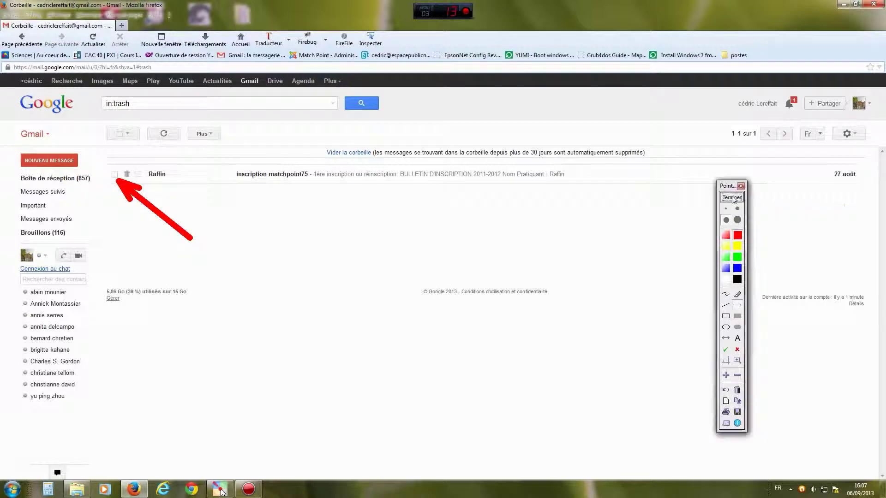
- Select the trashed "inscription matchpoint75" message, highlight the move command with a temporary red arrow, and move the message to Boîte de réception
click(115, 175)
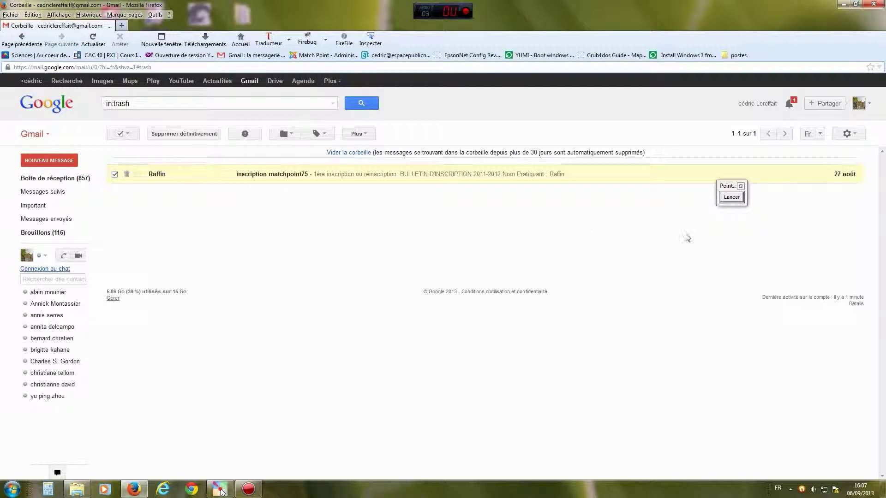
click(731, 197)
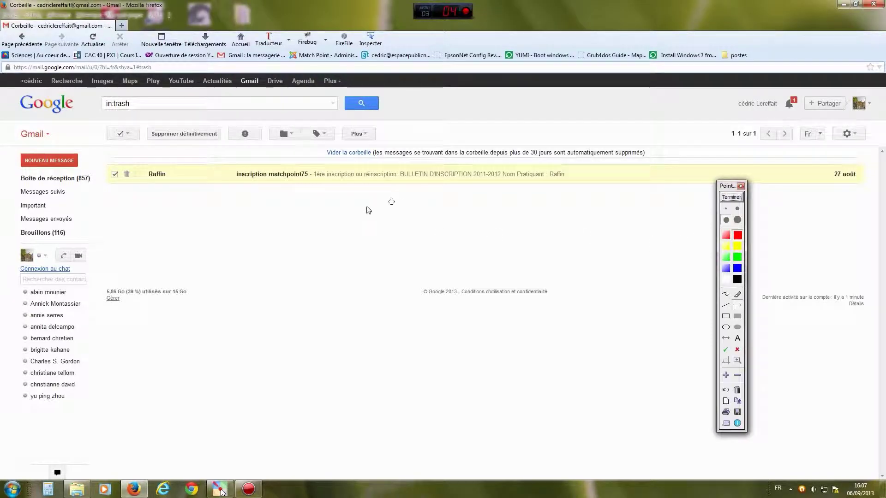
drag(300, 211, 285, 138)
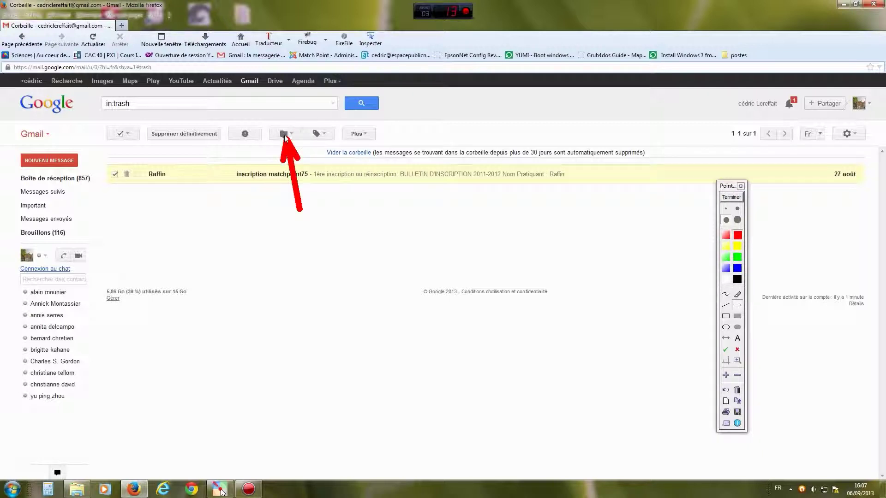
click(731, 197)
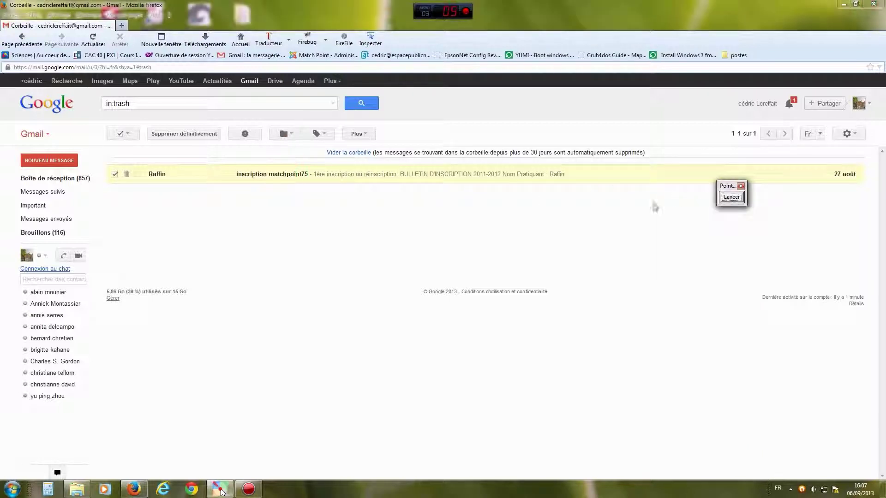
click(286, 133)
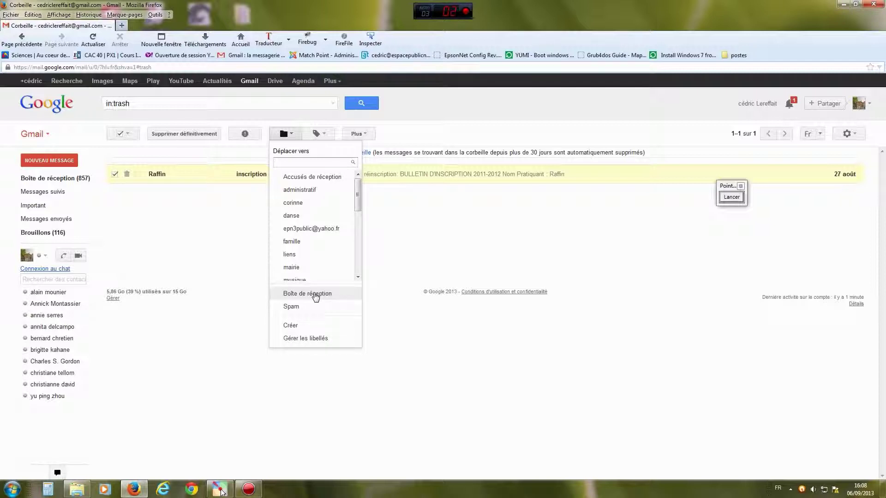
click(316, 297)
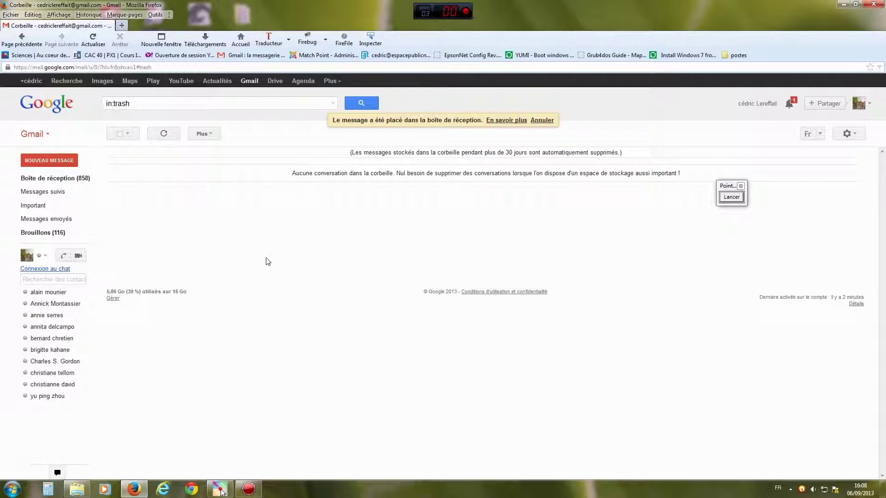
- Open Boîte de réception, point a red arrow at the restored "inscription matchpoint75" message, and clear the arrow
click(49, 179)
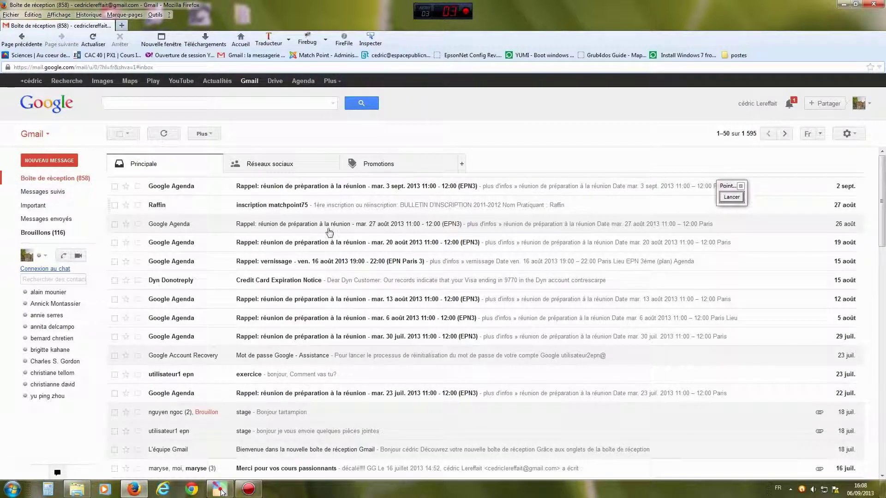
click(732, 197)
drag(224, 302, 165, 213)
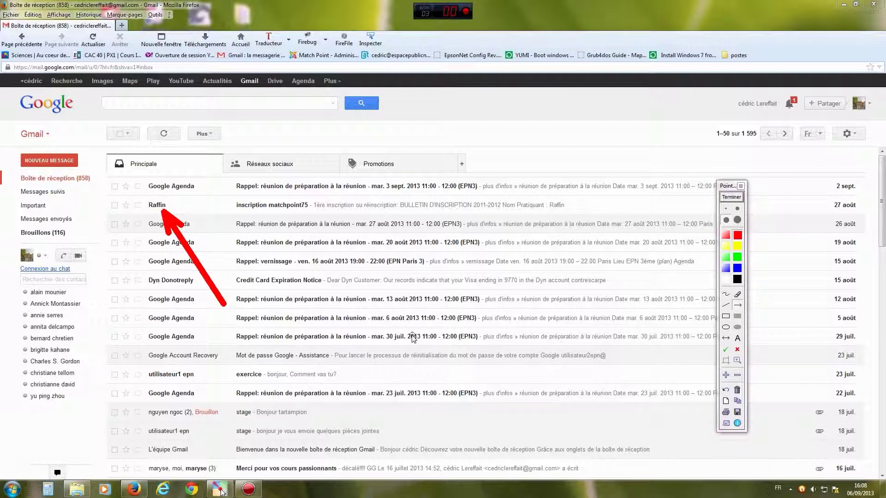
click(730, 197)
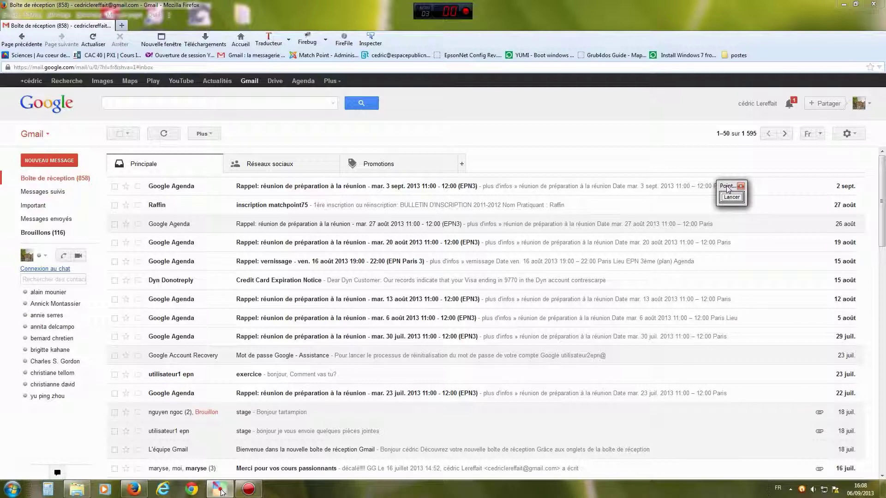
- Move the floating pointer toolbar off the message list into the empty space above it
drag(728, 188, 555, 142)
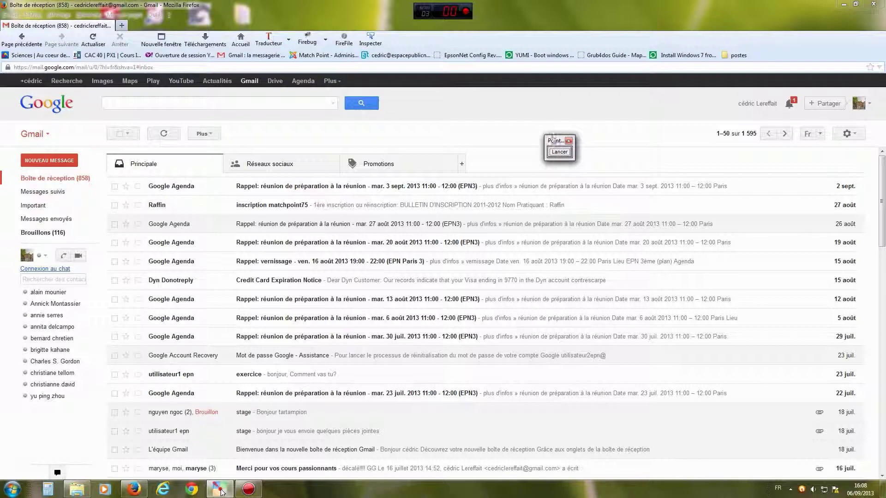
mouse_move(555, 143)
mouse_down()
mouse_move(583, 147)
mouse_move(549, 149)
mouse_move(554, 140)
mouse_up()
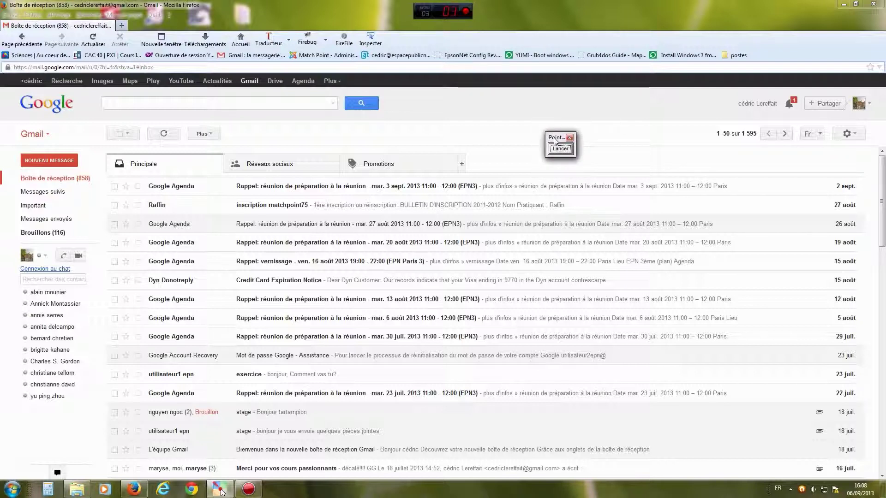
drag(556, 141, 592, 137)
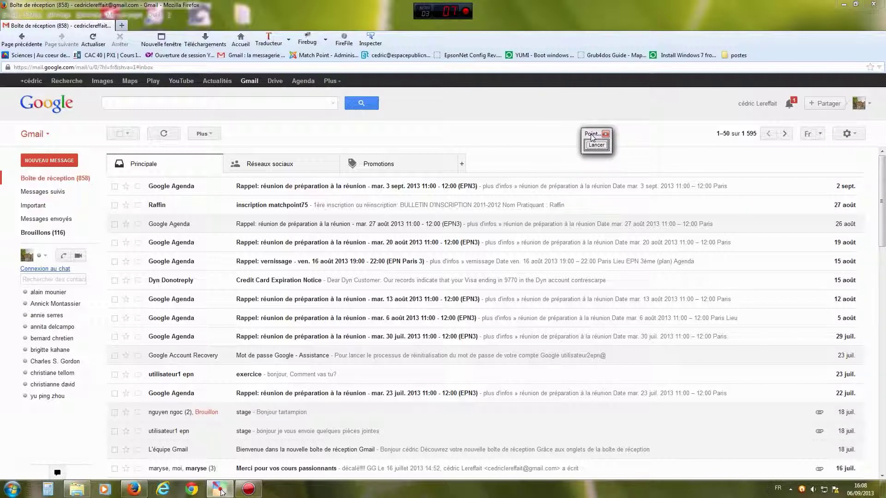
- Point a red arrow at the storage usage line beneath the inbox message list, and clear the arrow
drag(882, 196, 883, 418)
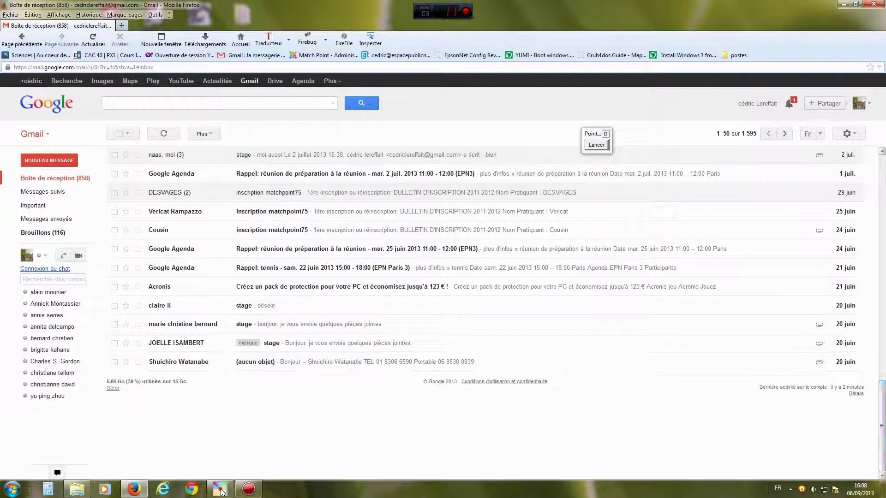
click(596, 144)
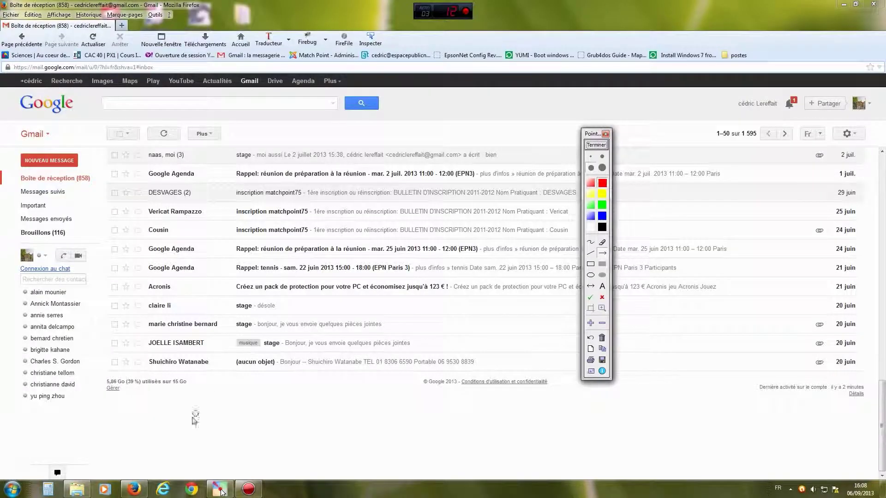
drag(180, 443, 180, 386)
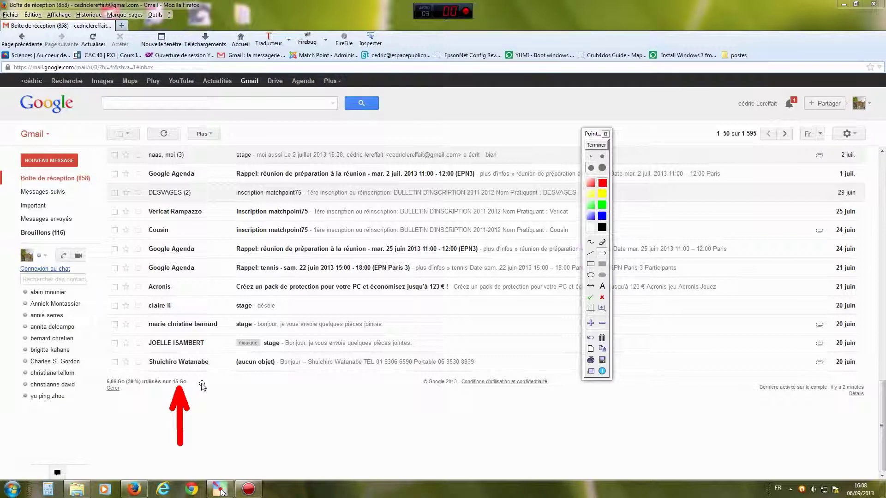
click(597, 144)
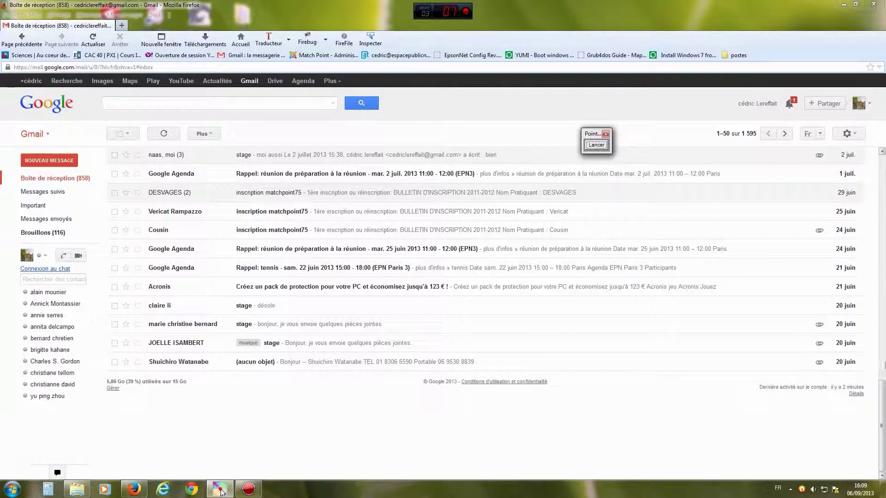
- Return to the start of the inbox, point a red arrow at the search field's advanced options control, and clear the arrow
scroll(883, 395, up, 2)
scroll(882, 396, up, 3)
scroll(883, 395, down, 3)
scroll(484, 314, up, 8)
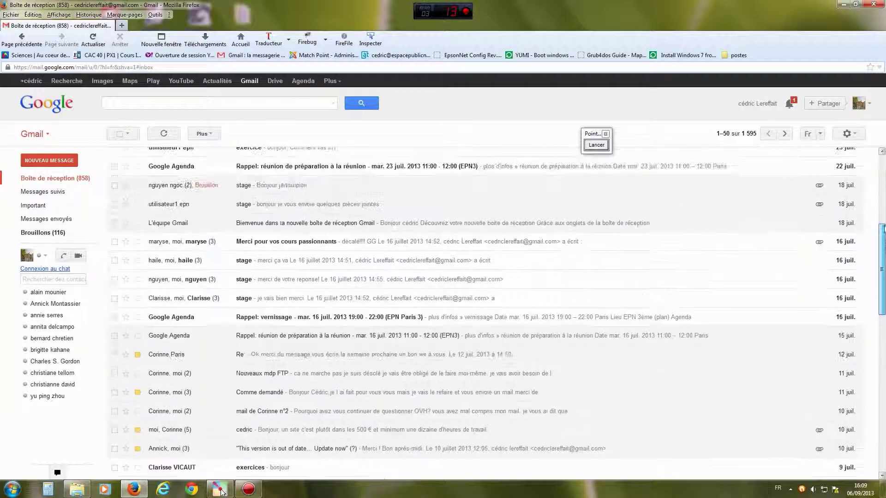
scroll(345, 317, up, 5)
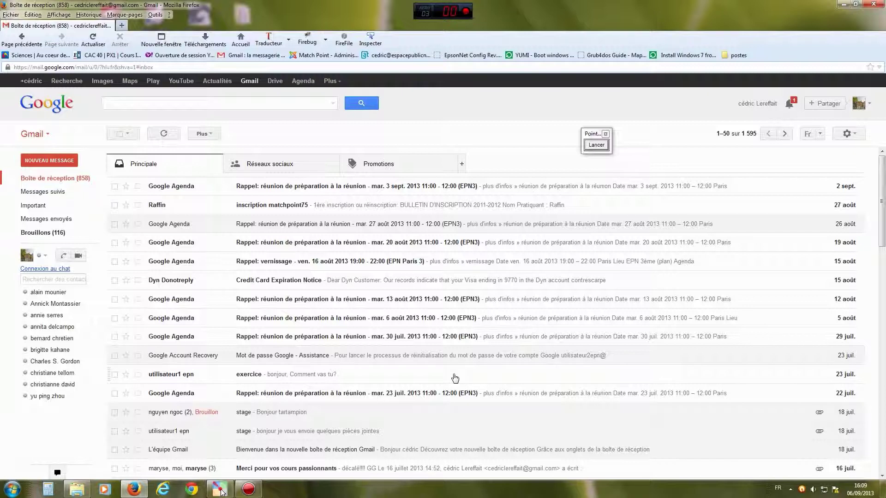
mouse_move(222, 493)
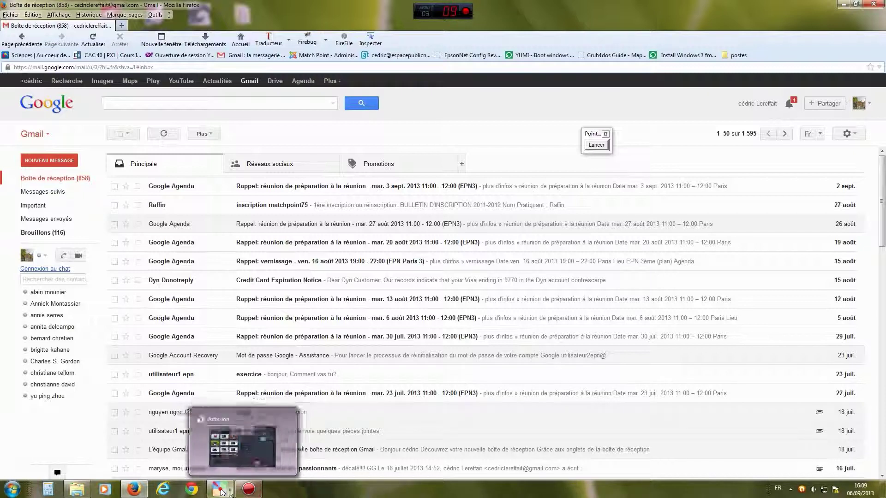
click(596, 145)
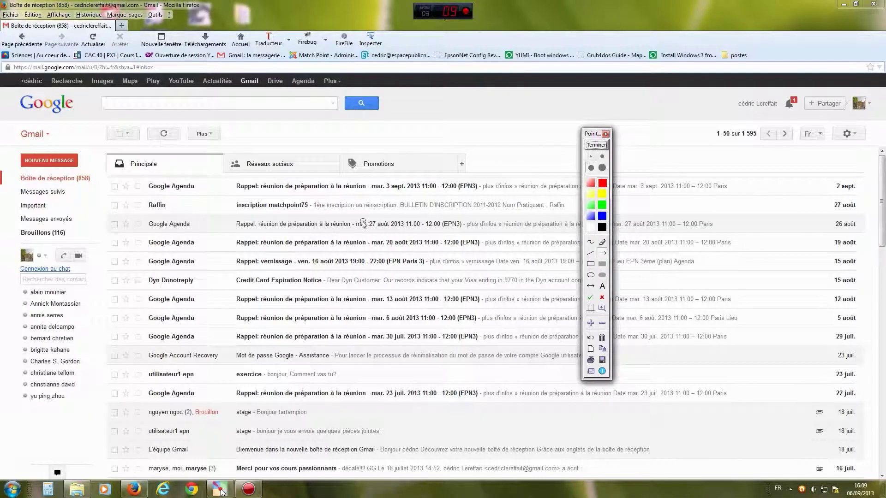
mouse_move(304, 190)
mouse_down()
mouse_move(339, 105)
mouse_move(332, 112)
mouse_up()
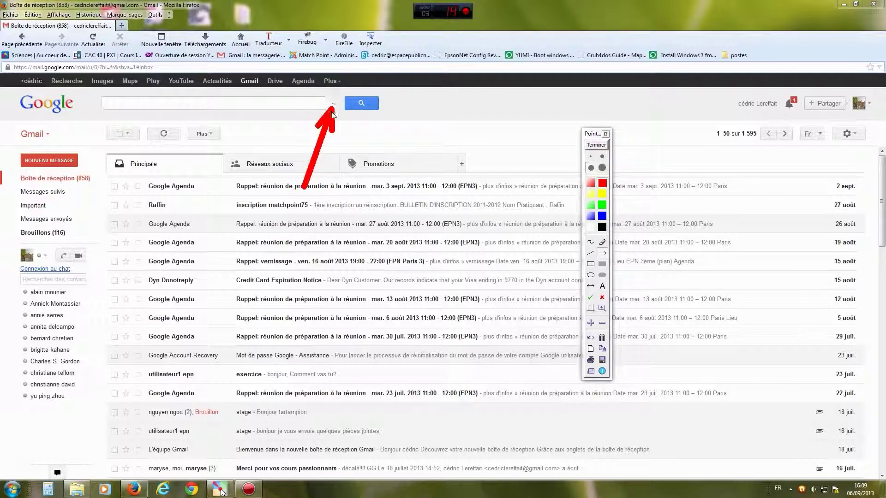
click(599, 146)
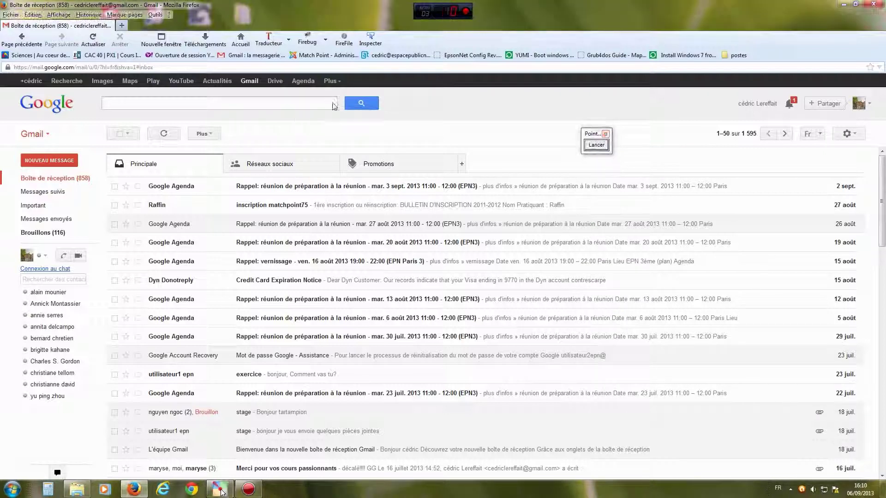
- Open the advanced search form and examine its list of searchable folders and the De, À and Objet criteria
click(334, 105)
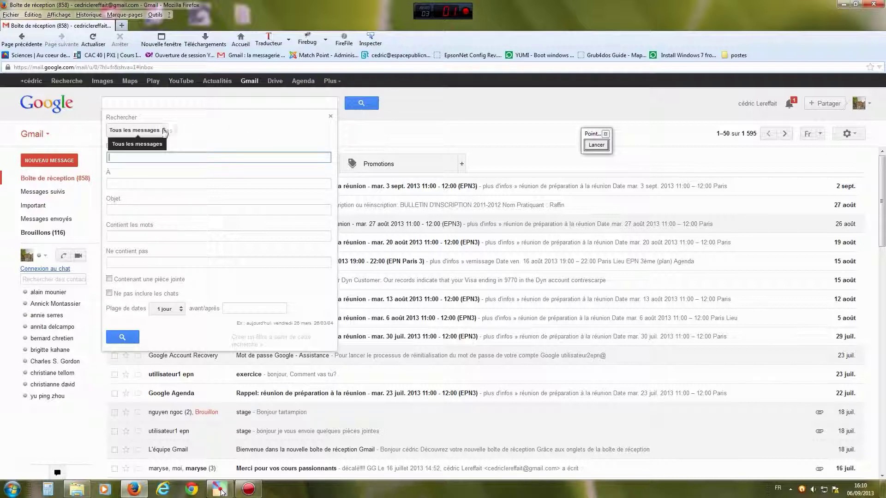
click(163, 131)
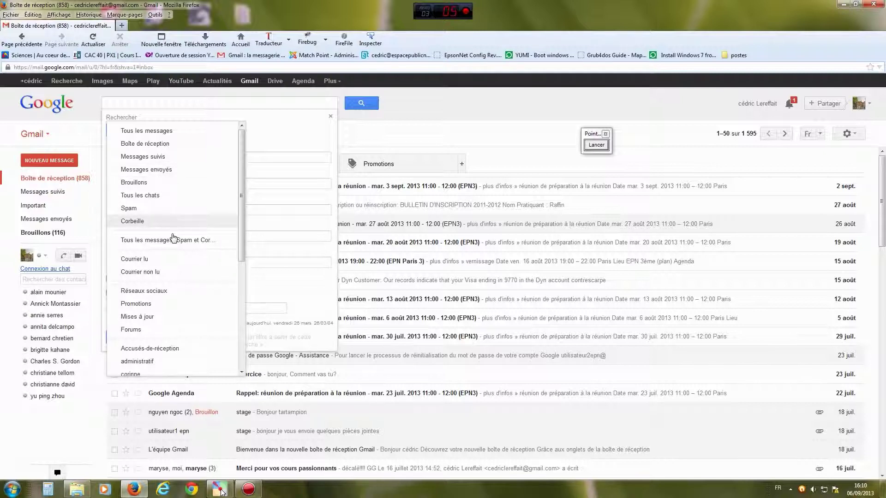
click(166, 131)
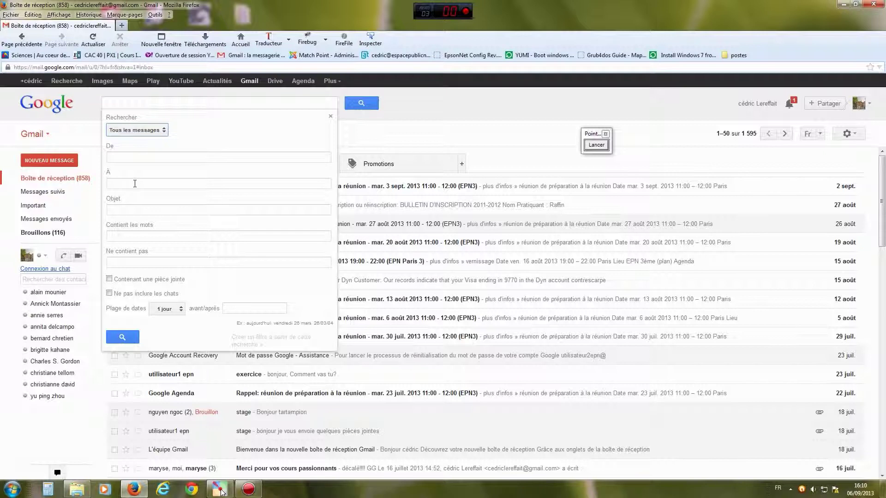
click(132, 157)
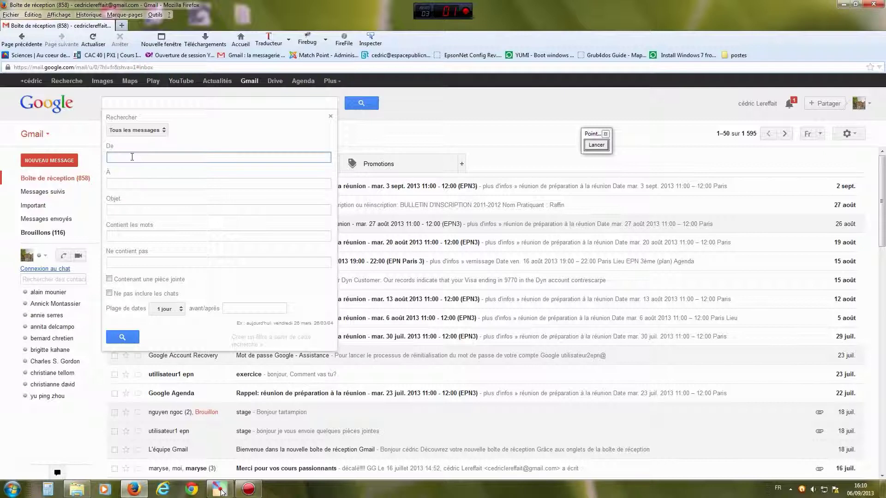
click(136, 183)
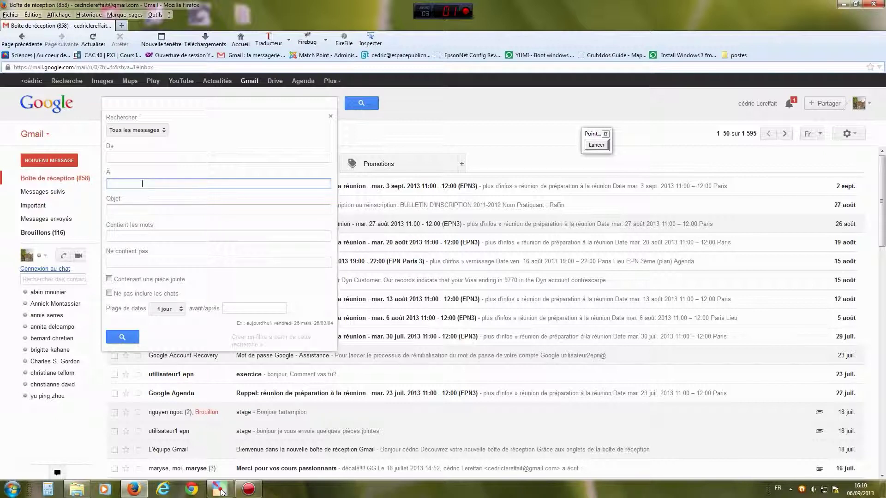
click(148, 210)
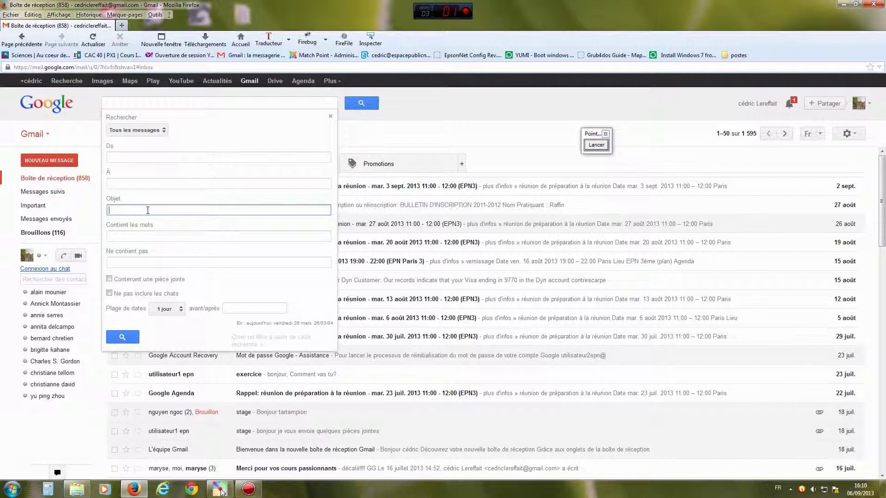
- Enter "italie" as an example in the Contient les mots criterion, and clear it again
click(162, 235)
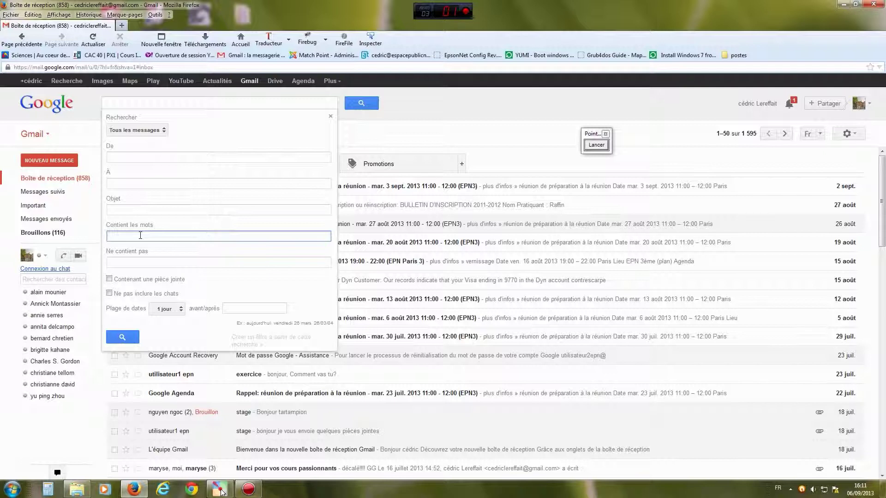
text(italie)
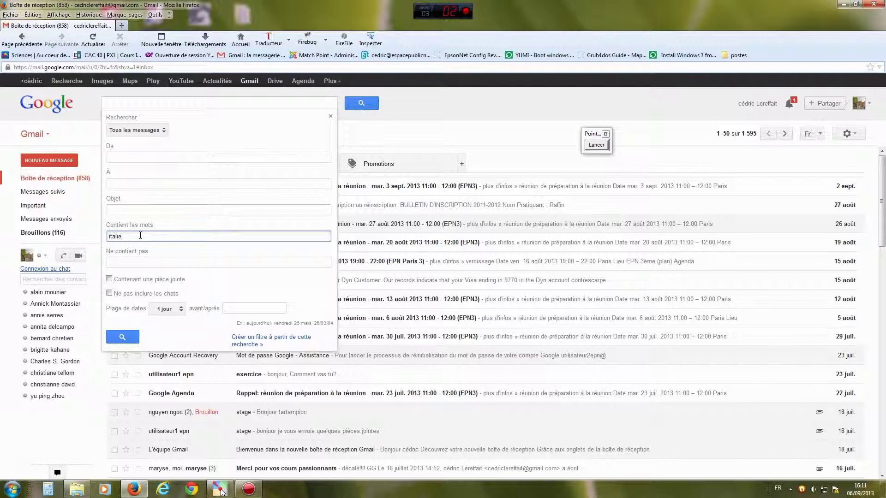
key(BackSpace)
key(BackSpace)
key(BackSpace)
key(BackSpace)
key(BackSpace)
key(BackSpace)
- Show the Ne contient pas criterion, and briefly enable and disable the Contenant une pièce jointe option
click(136, 263)
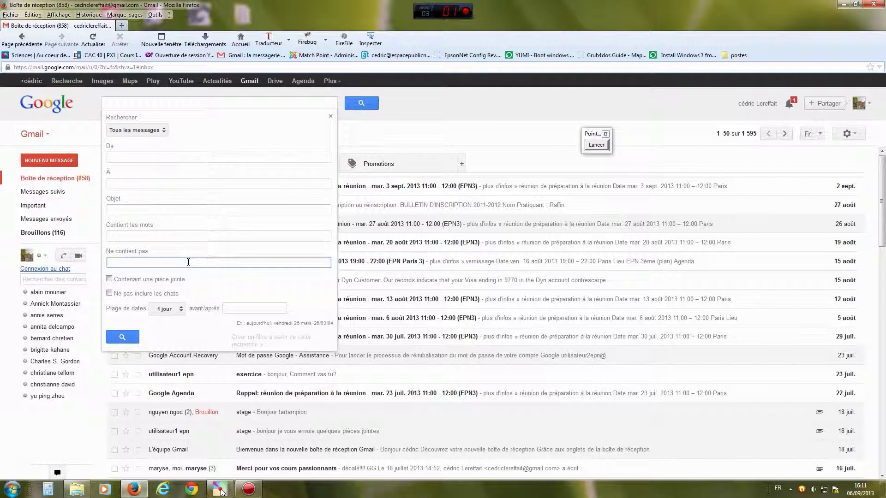
click(110, 279)
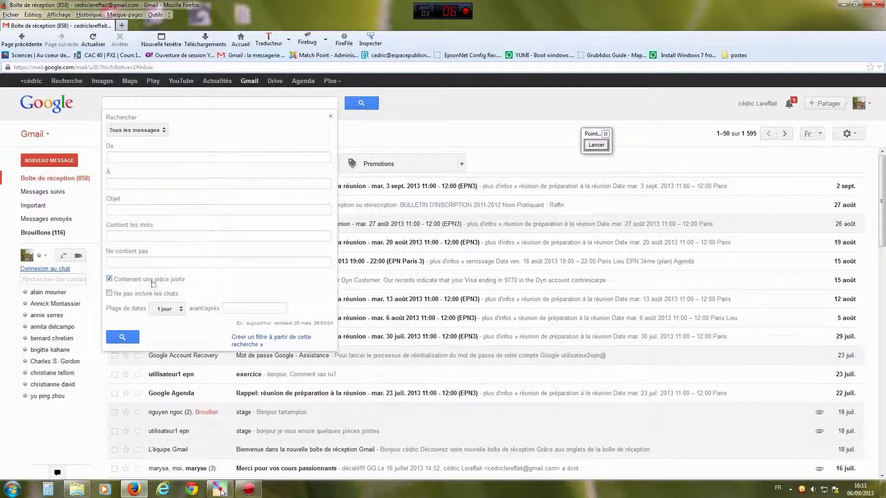
click(110, 280)
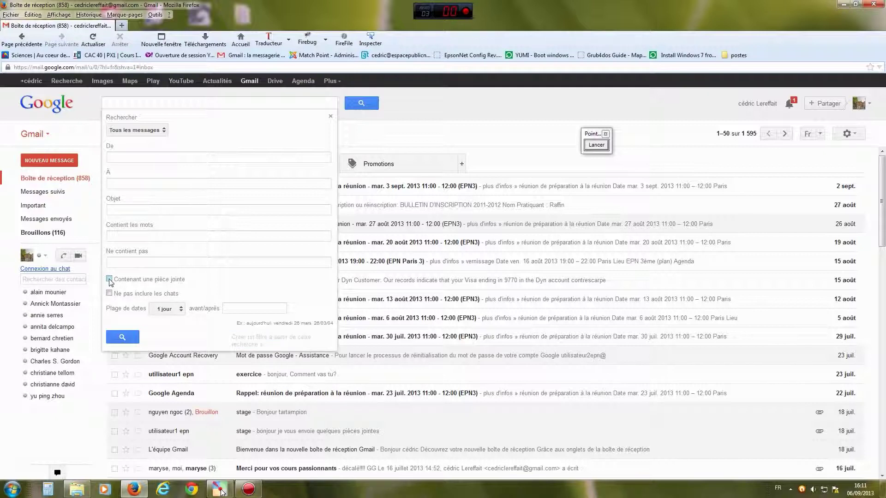
- Set the search date range to 2 semaines around 15/09/2012, and close the advanced search form without searching
click(181, 312)
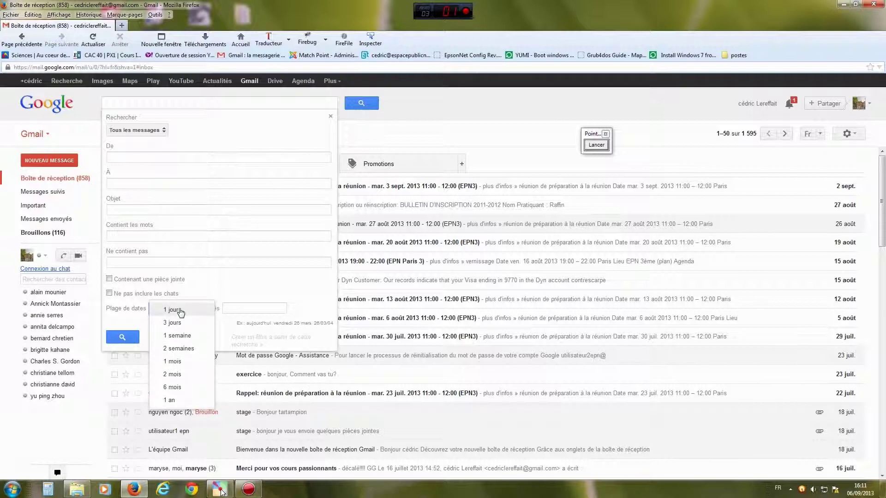
click(185, 349)
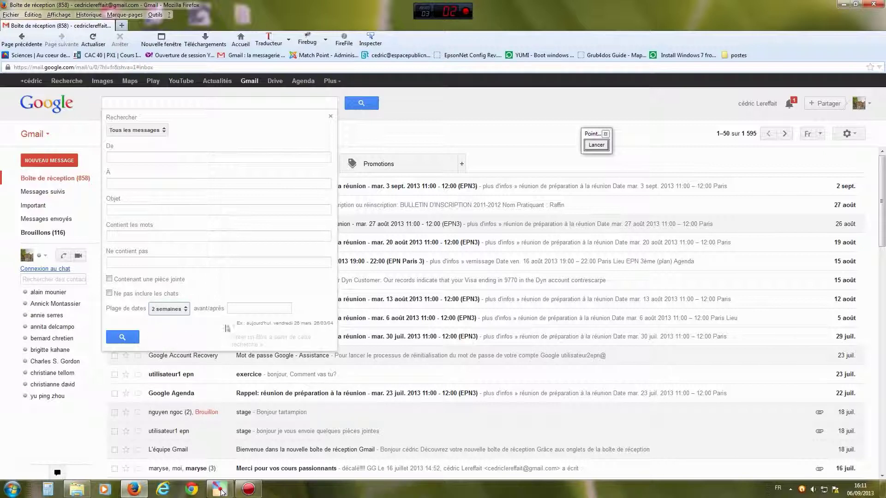
click(238, 307)
text(15)
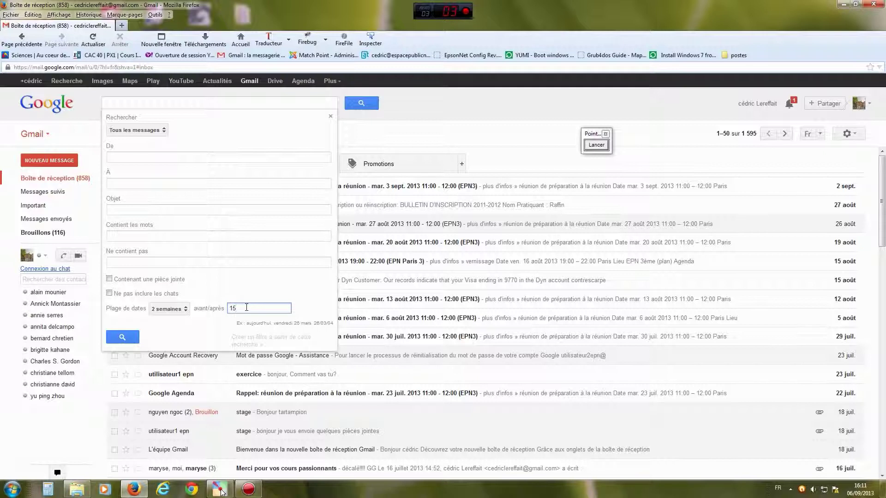
text(/09/2012)
click(331, 119)
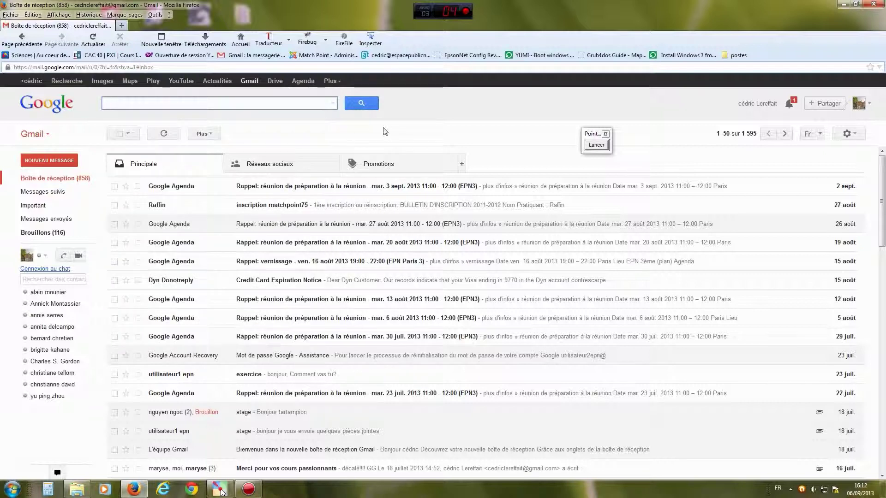